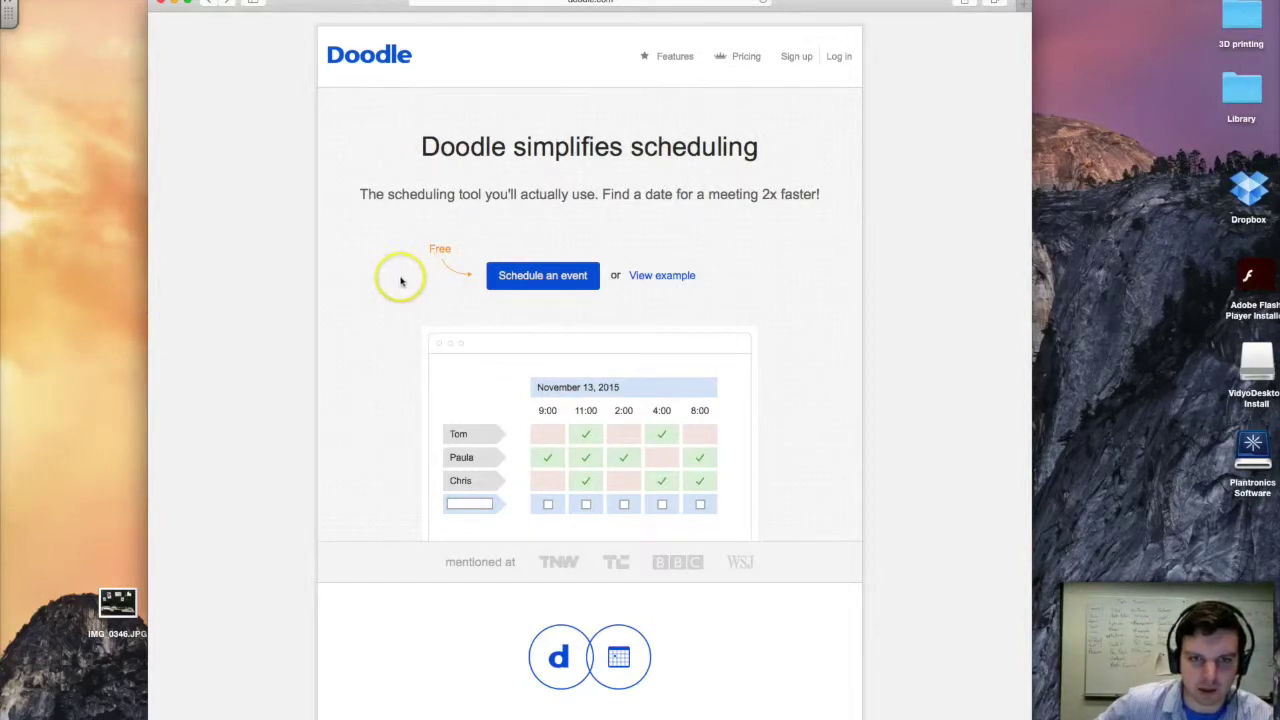
# - Start a new event titled 'Truman Tech Breaks Party' at Club Pickler, described 'Come learn about Doodle'
pyautogui.click(550, 282)
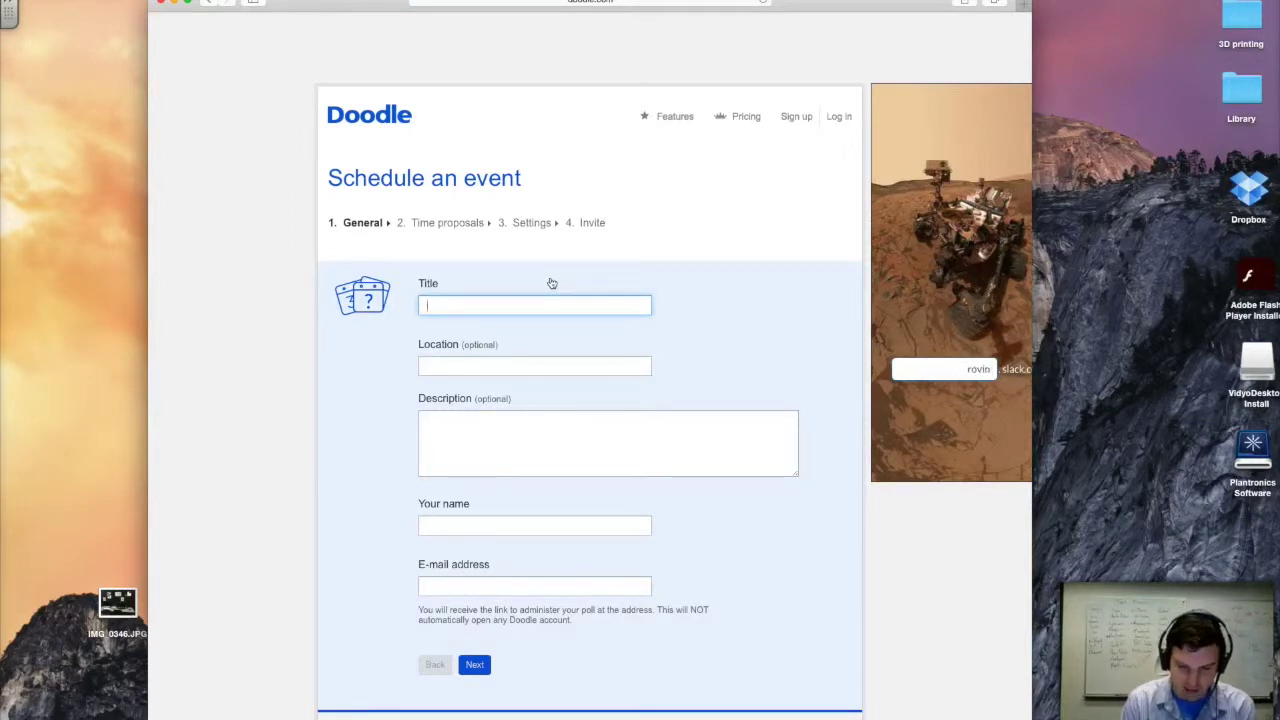
pyautogui.write('Truma')
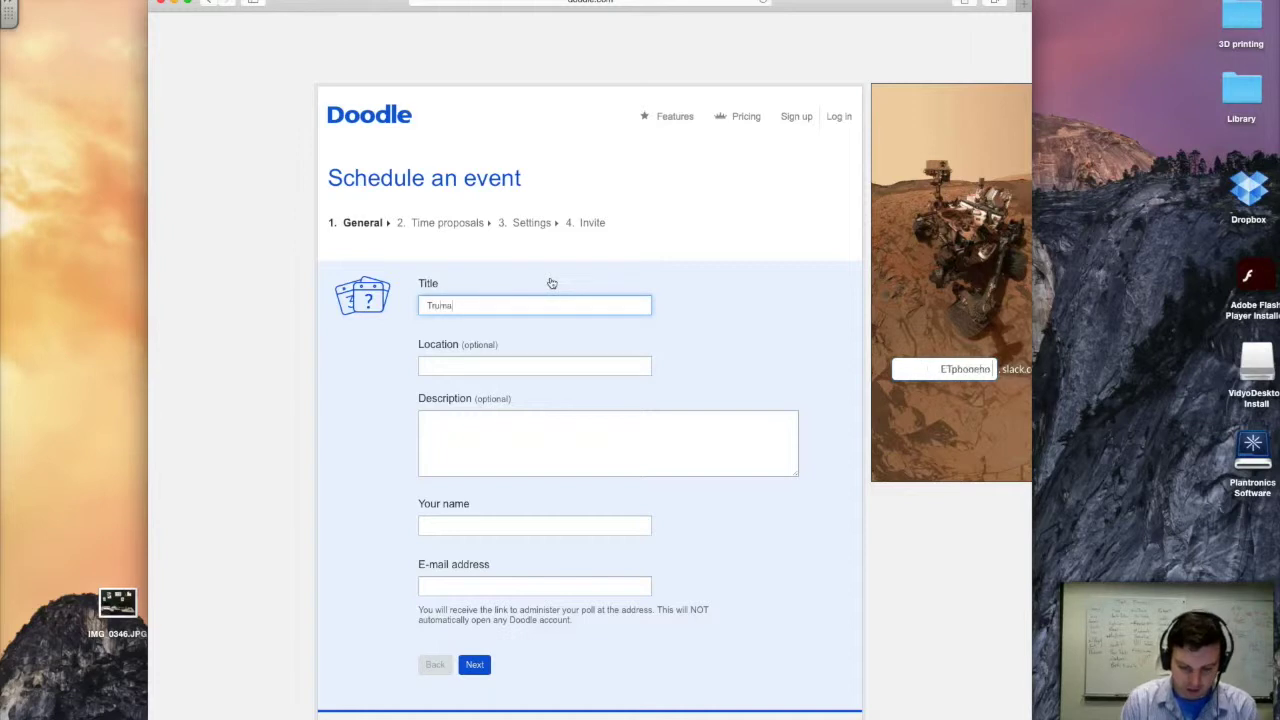
pyautogui.write('n Tech Br')
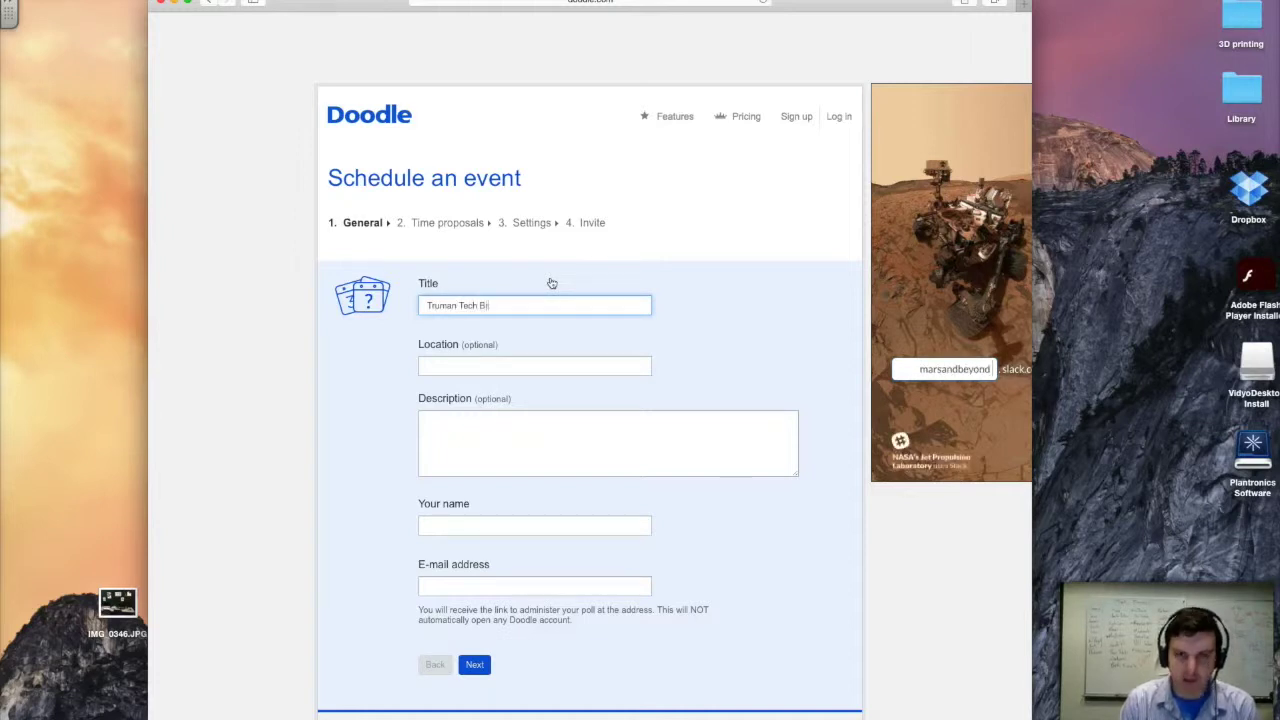
pyautogui.write('eask')
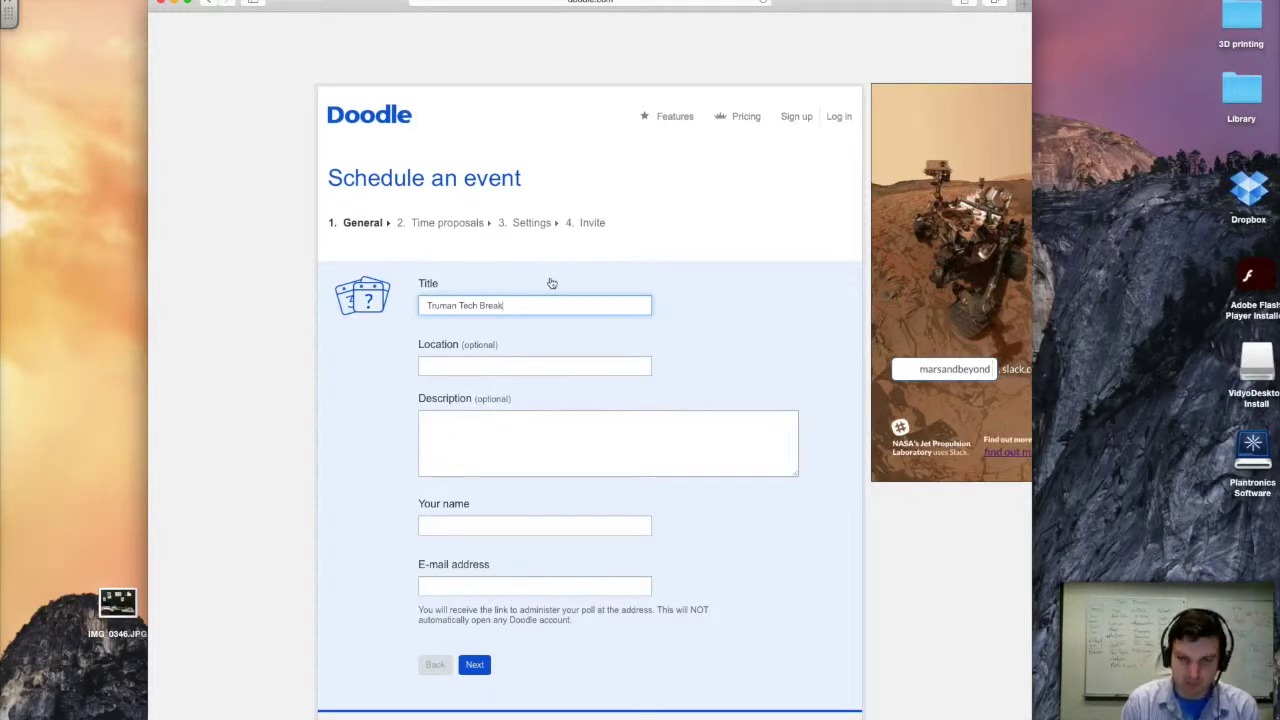
pyautogui.write('s Party')
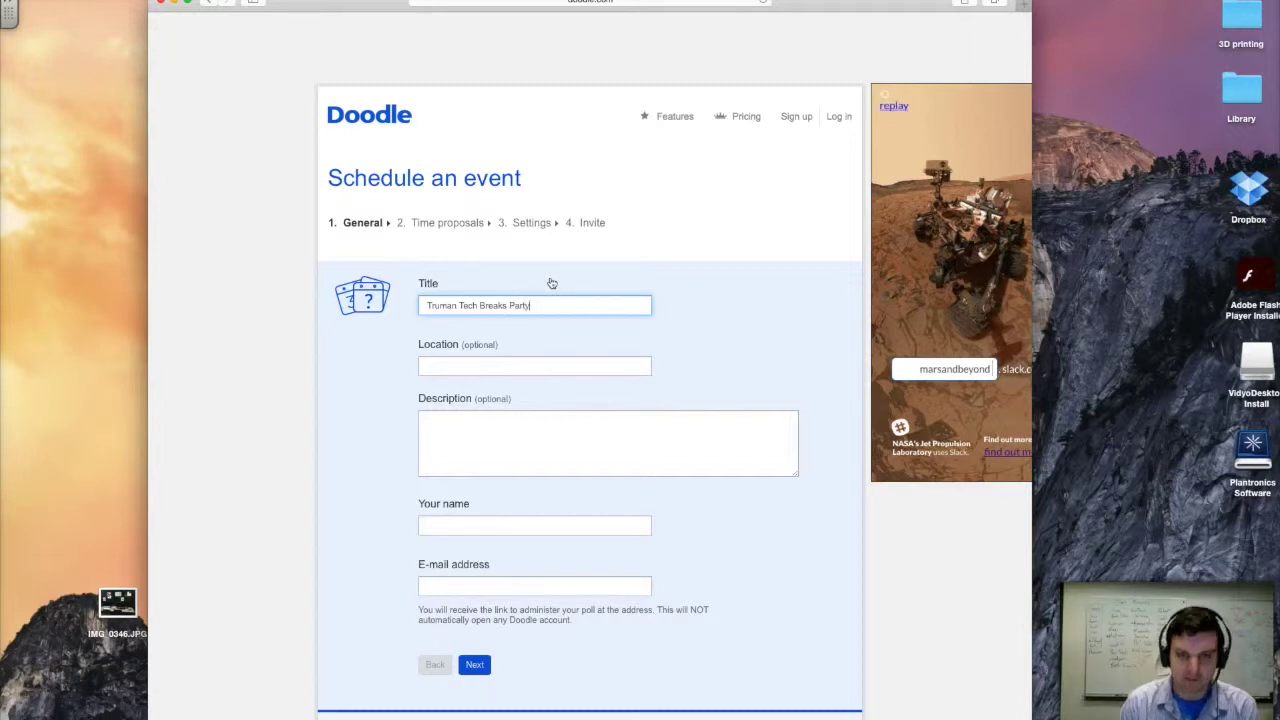
pyautogui.scroll(-1, 500, 358)
pyautogui.click(507, 355)
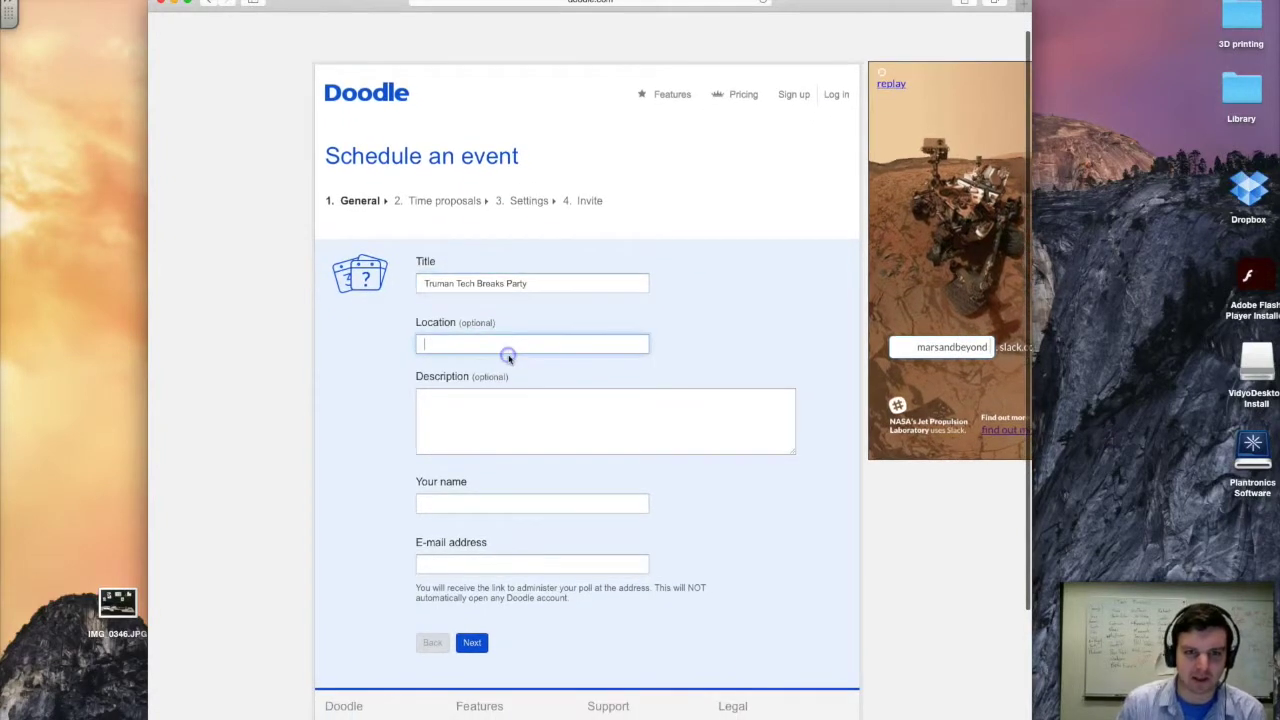
pyautogui.write('Club ')
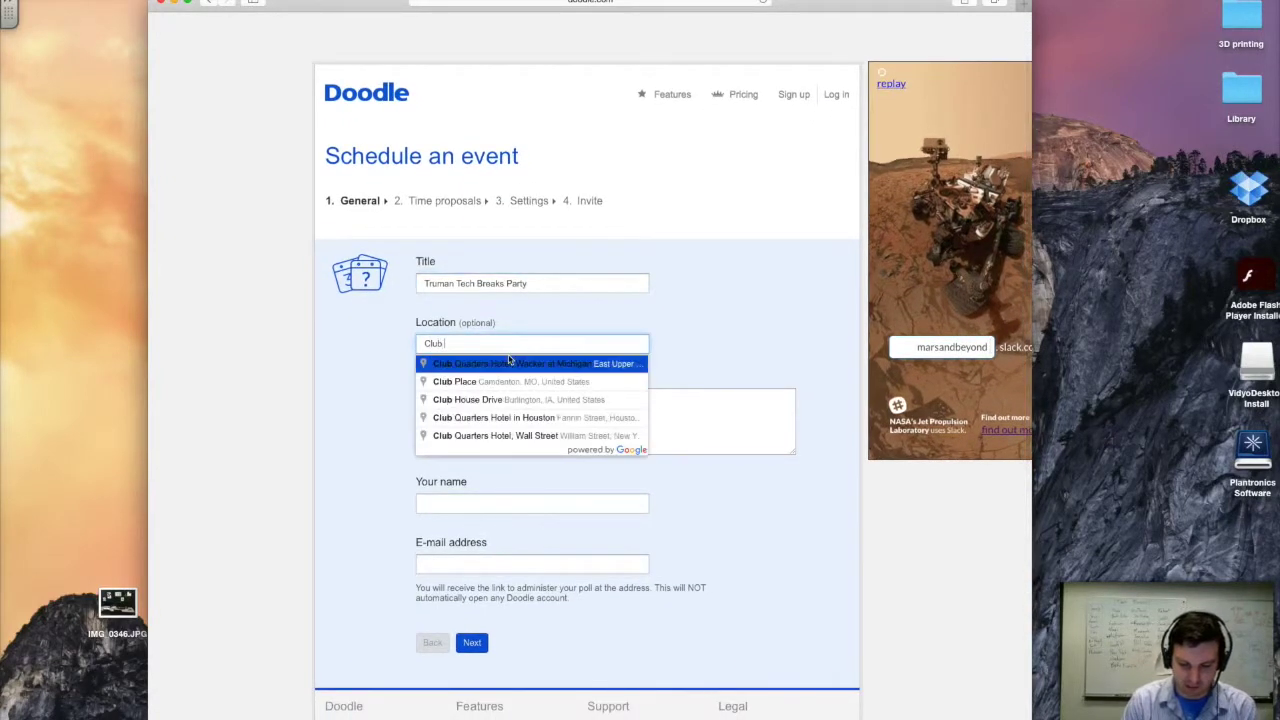
pyautogui.write('Pickler')
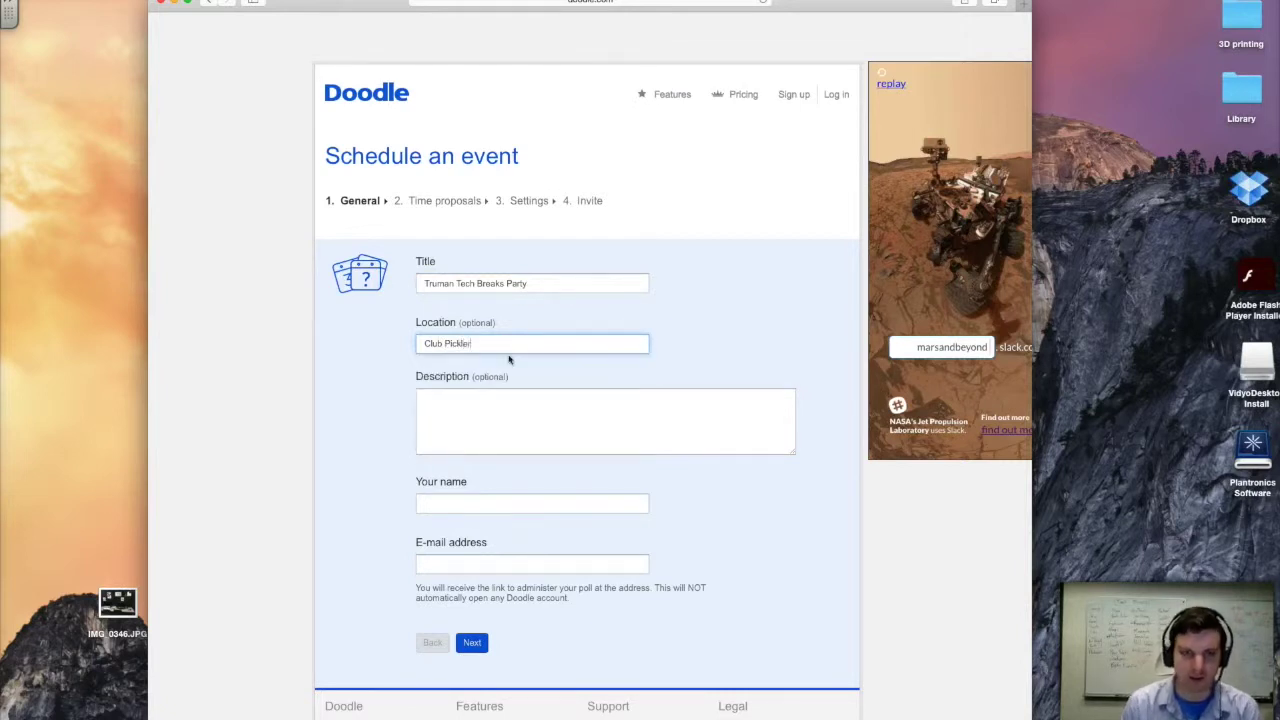
pyautogui.click(495, 420)
pyautogui.scroll(-1, 510, 419)
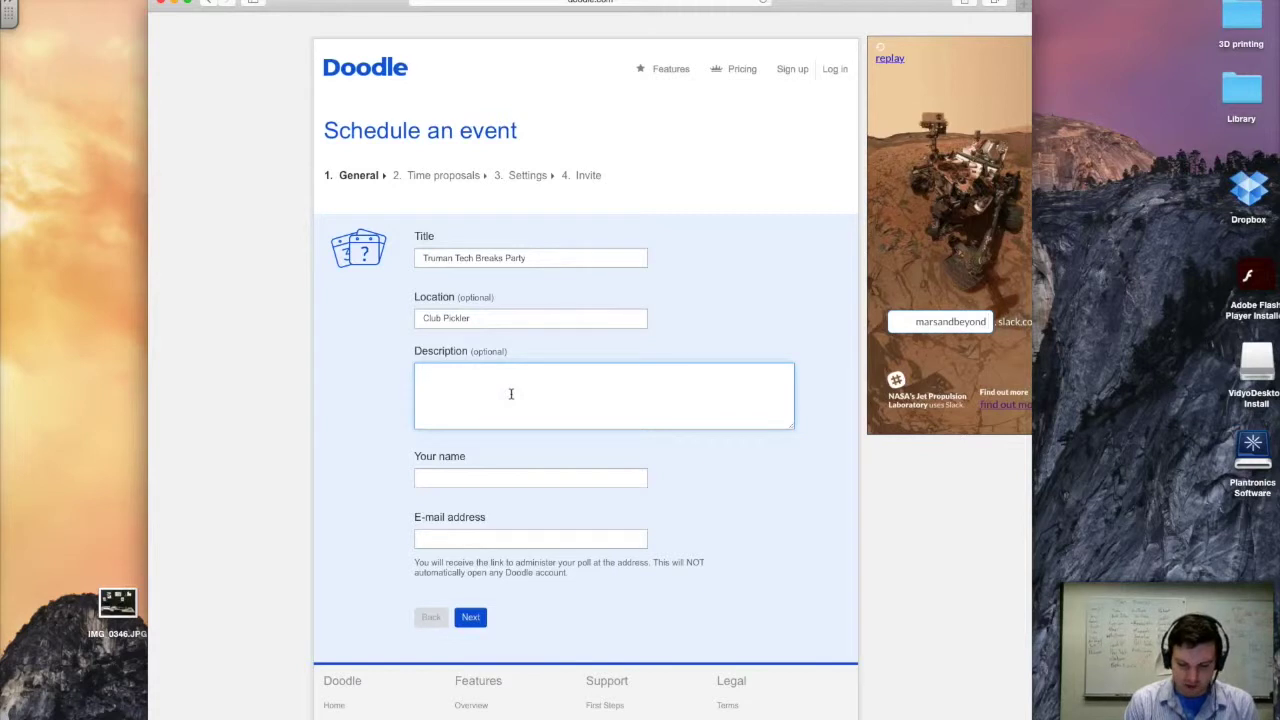
pyautogui.write('Come i')
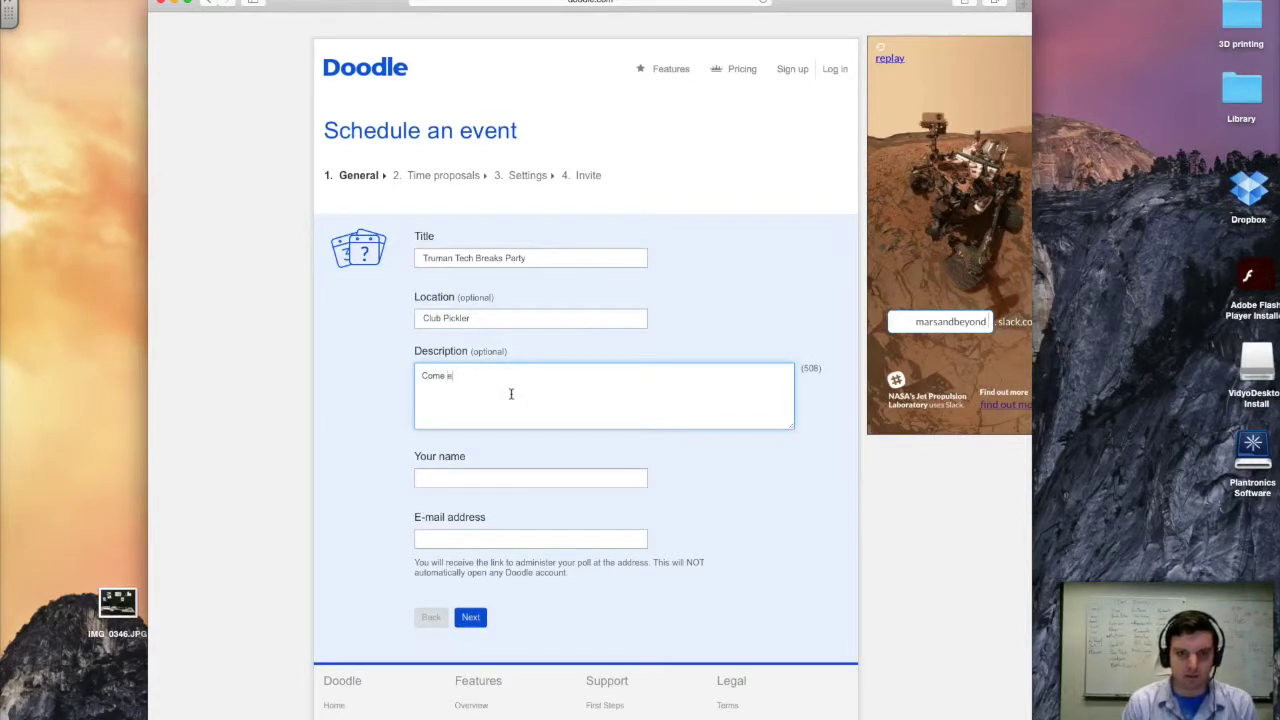
pyautogui.press('BackSpace')
pyautogui.write('learn ab')
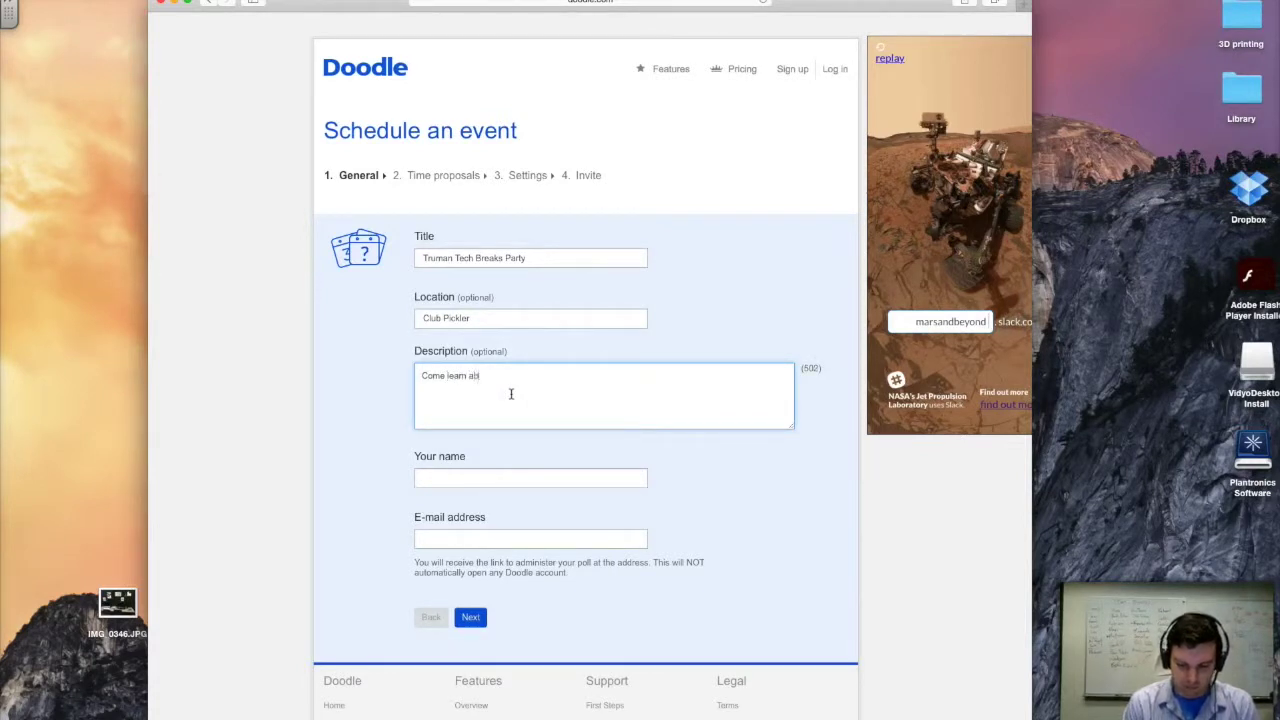
pyautogui.write('out Doodle!')
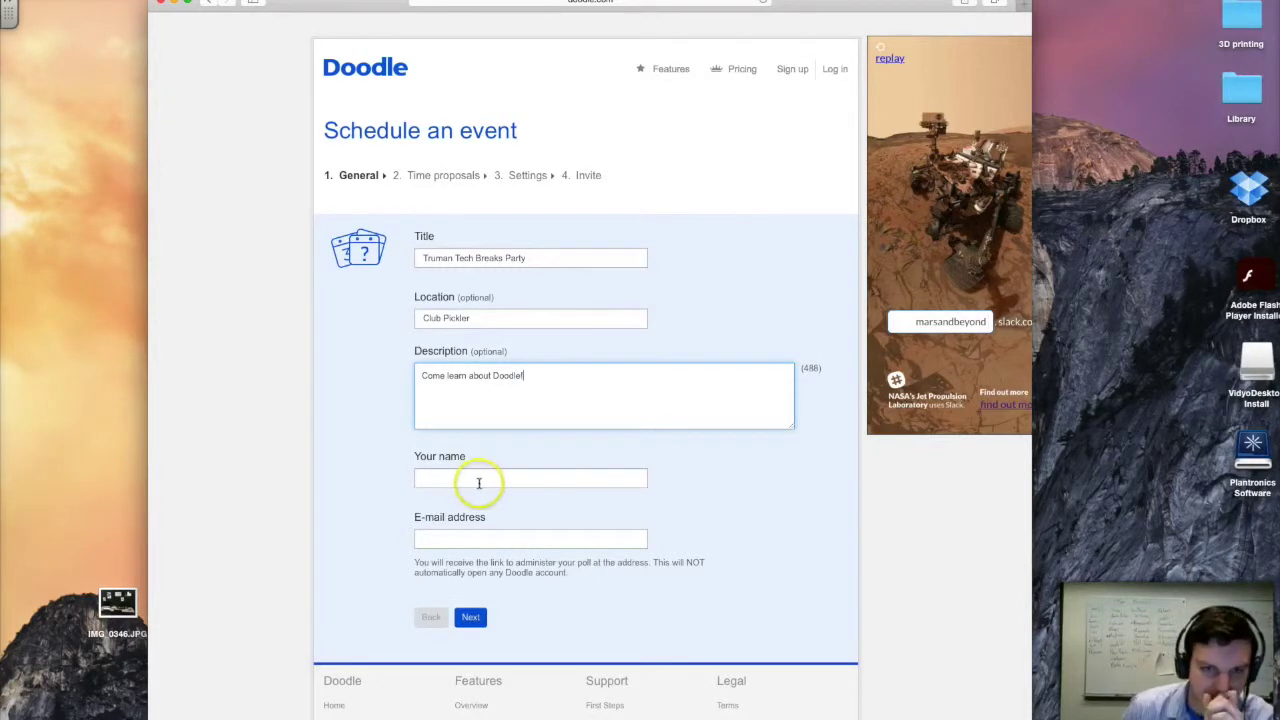
# - Enter the organiser's name and e-mail address and continue to time proposals
pyautogui.click(479, 481)
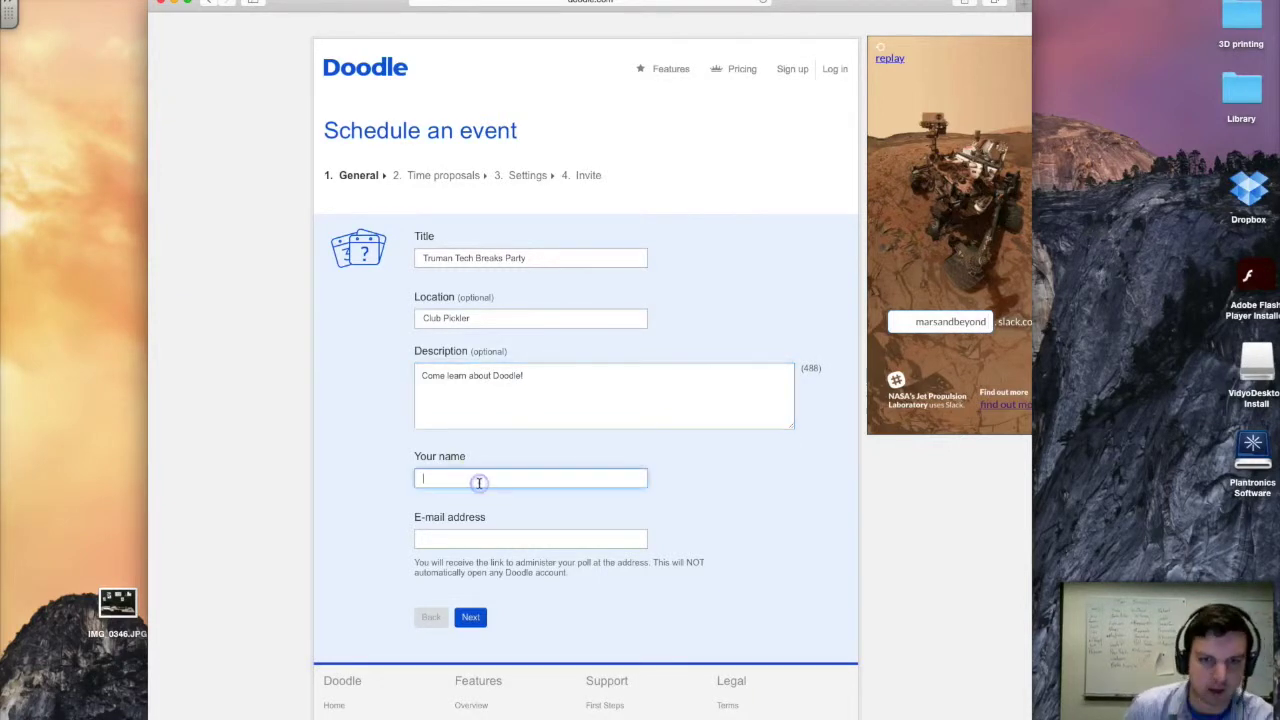
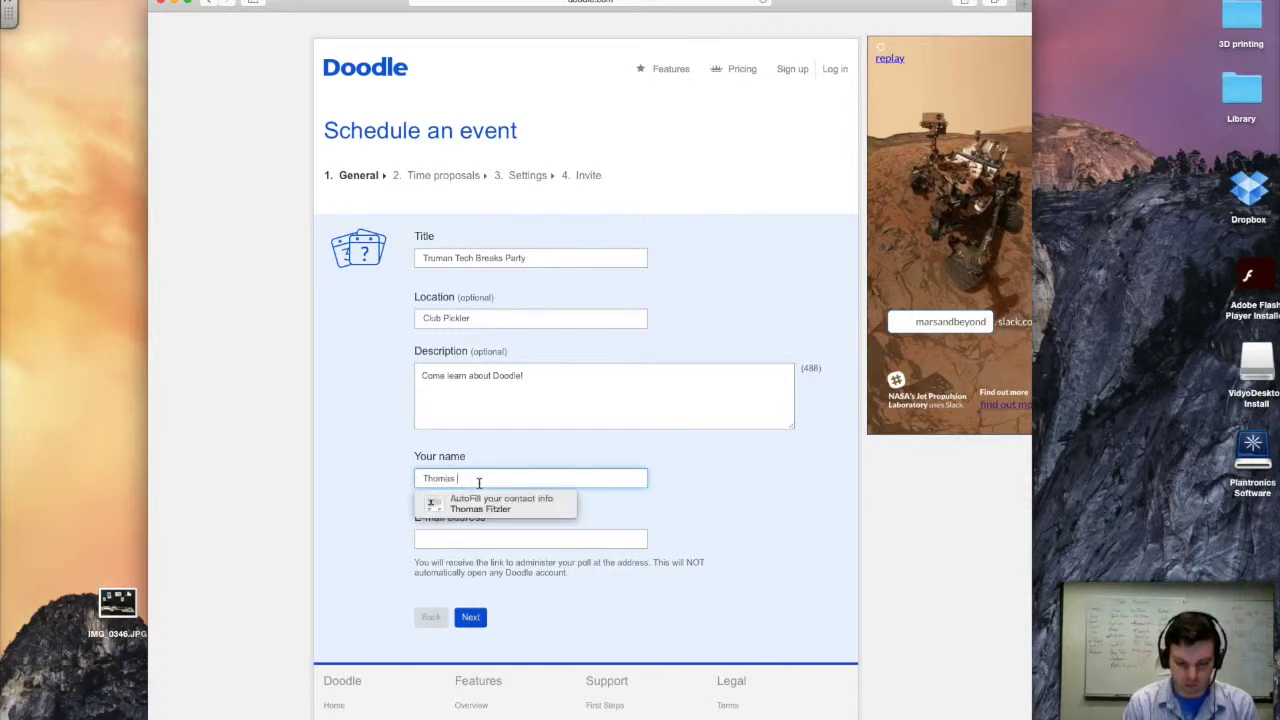
pyautogui.press('Tab')
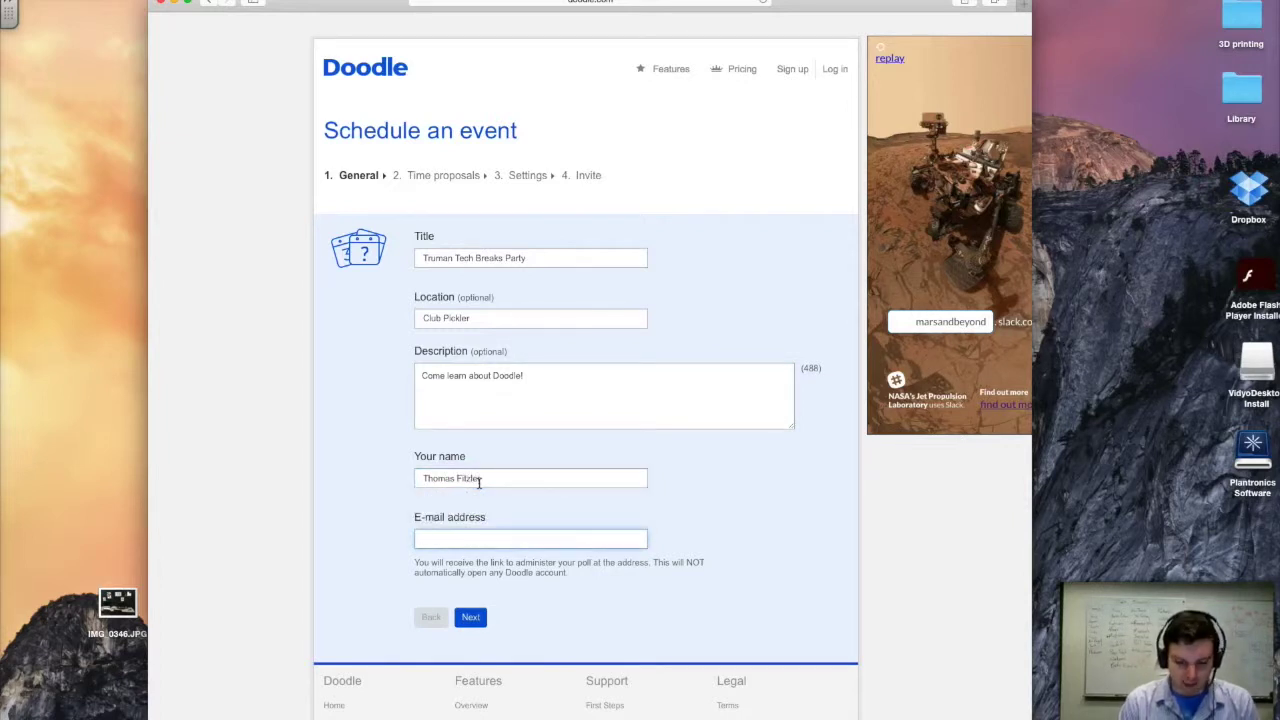
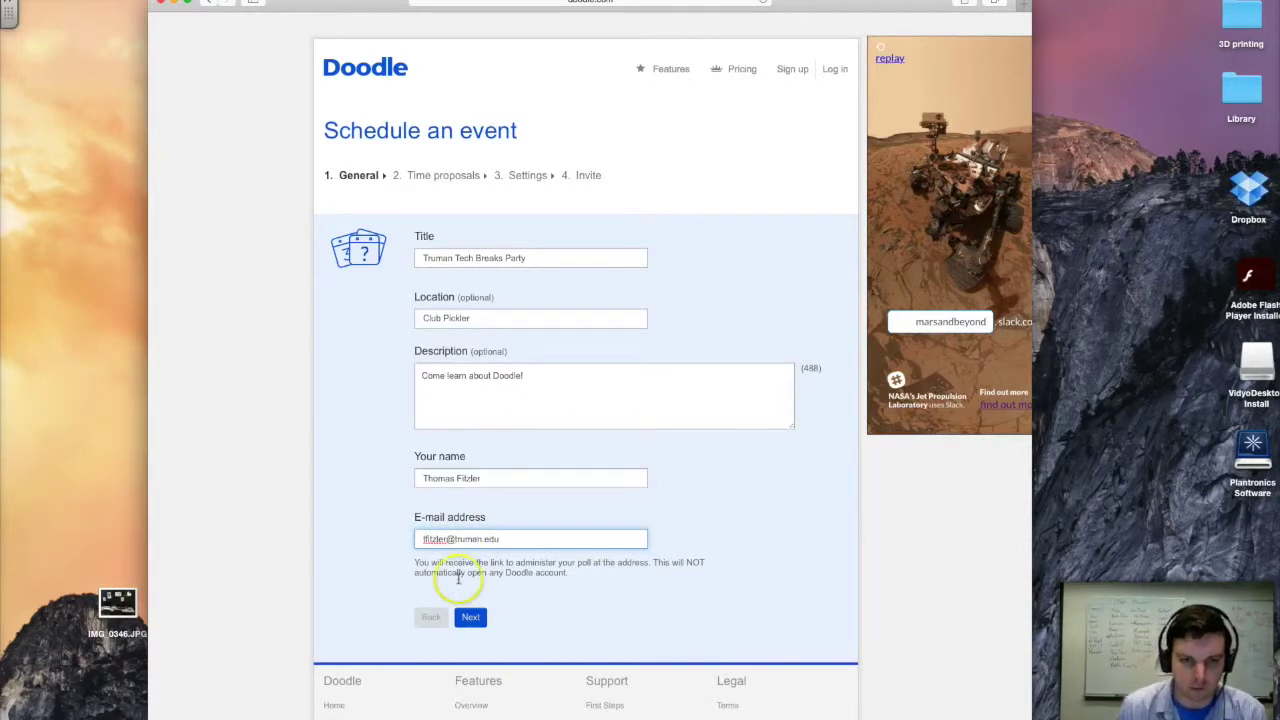
pyautogui.click(470, 616)
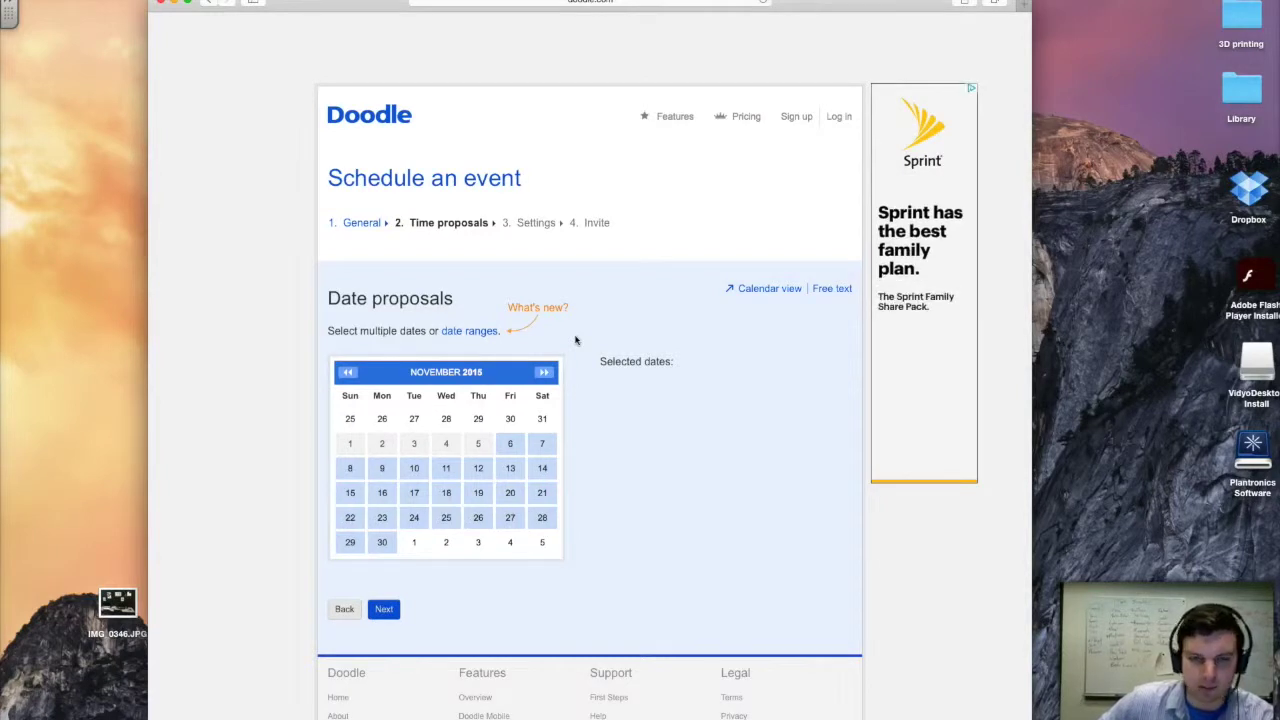
# - Pick Friday, November 6, 2015 on the calendar and continue to time entry
pyautogui.click(513, 445)
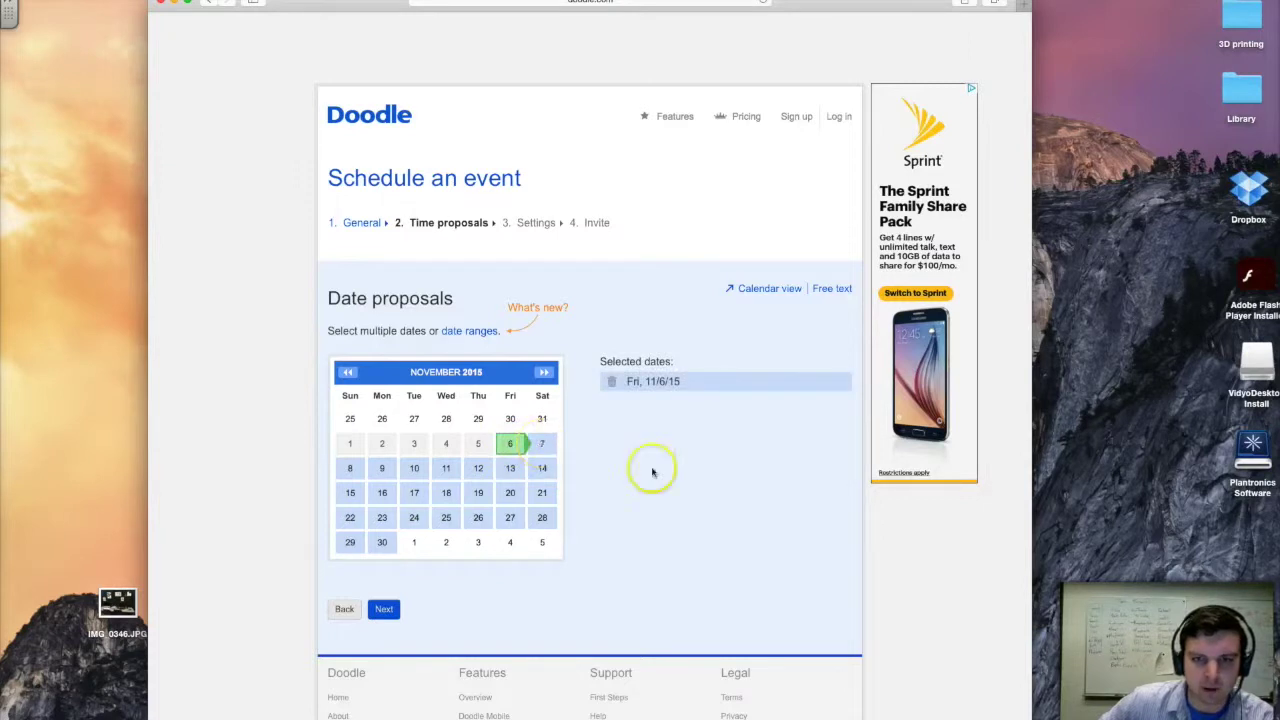
pyautogui.click(386, 606)
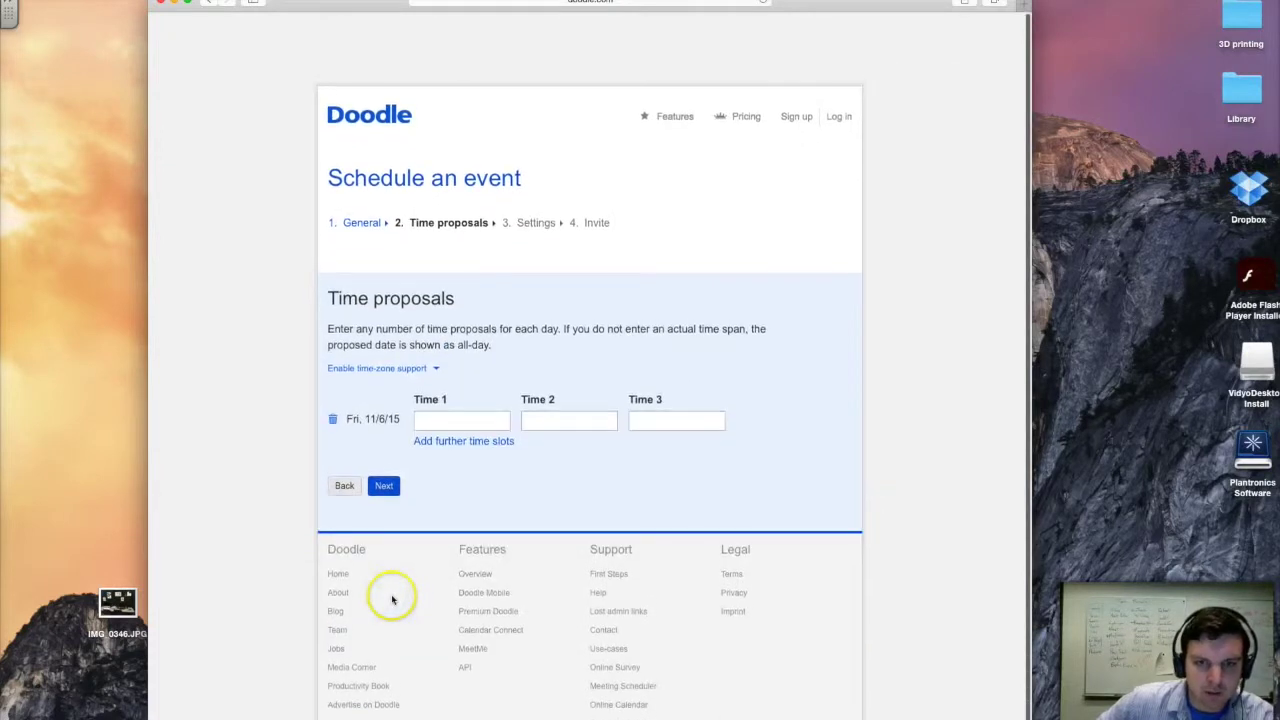
# - Fill the first three Friday time slots with 3:00, 3:30 and 4:00
pyautogui.click(470, 425)
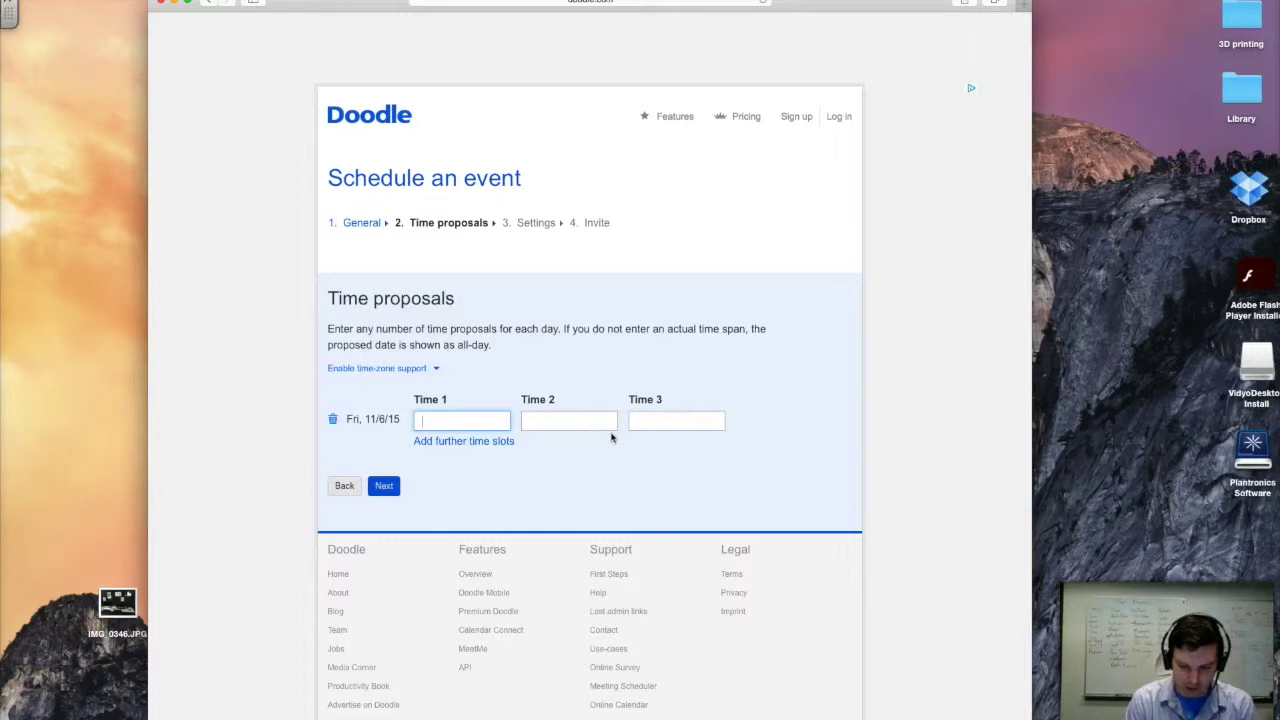
pyautogui.write('1')
pyautogui.write(':00')
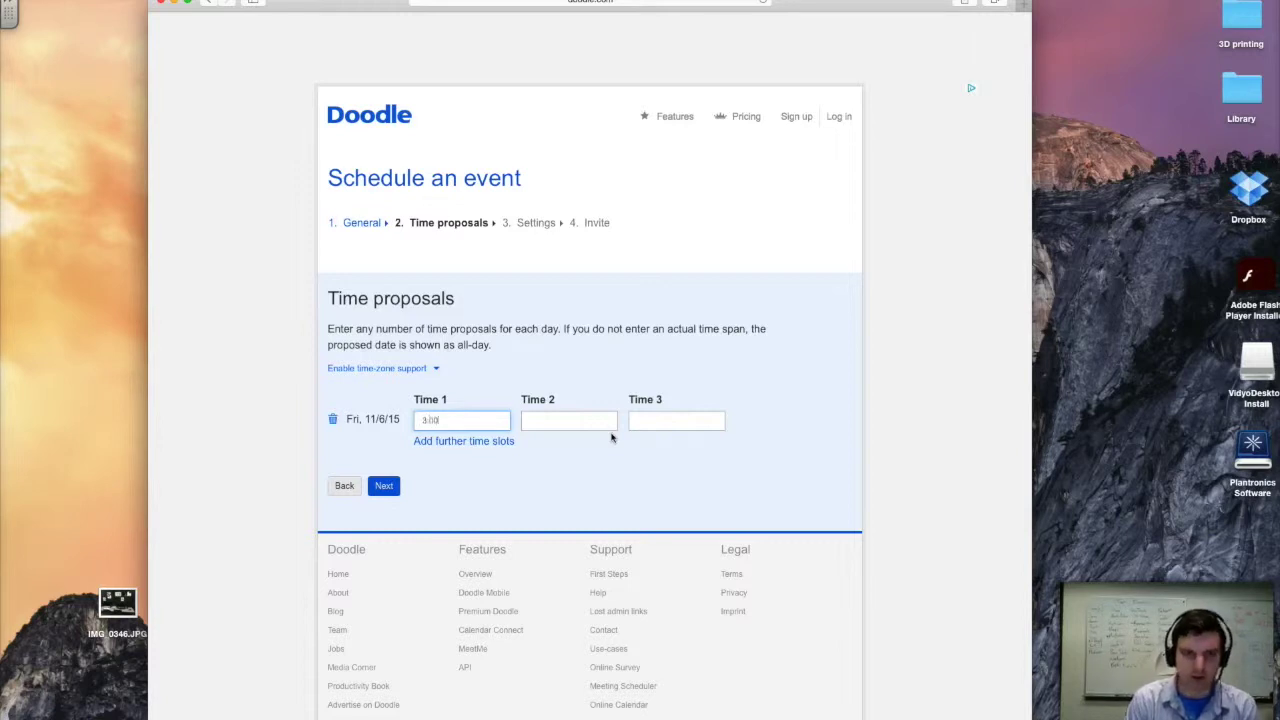
pyautogui.press('Tab')
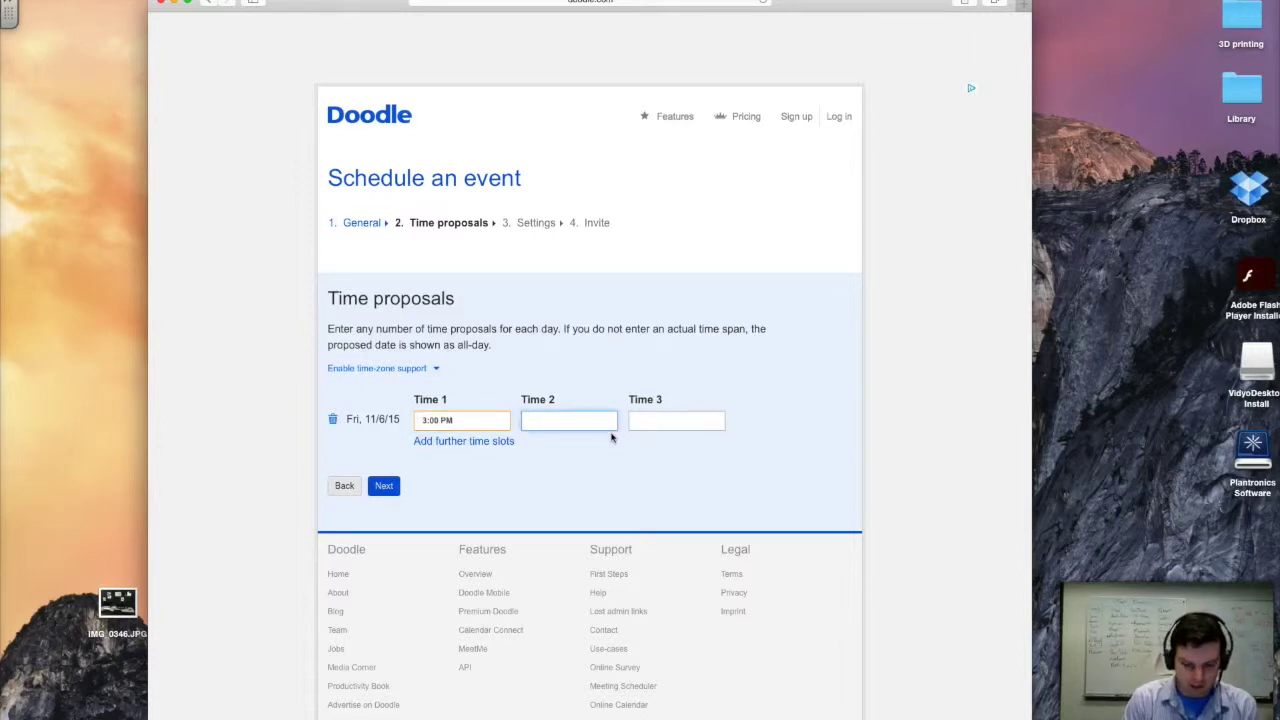
pyautogui.write('3:30')
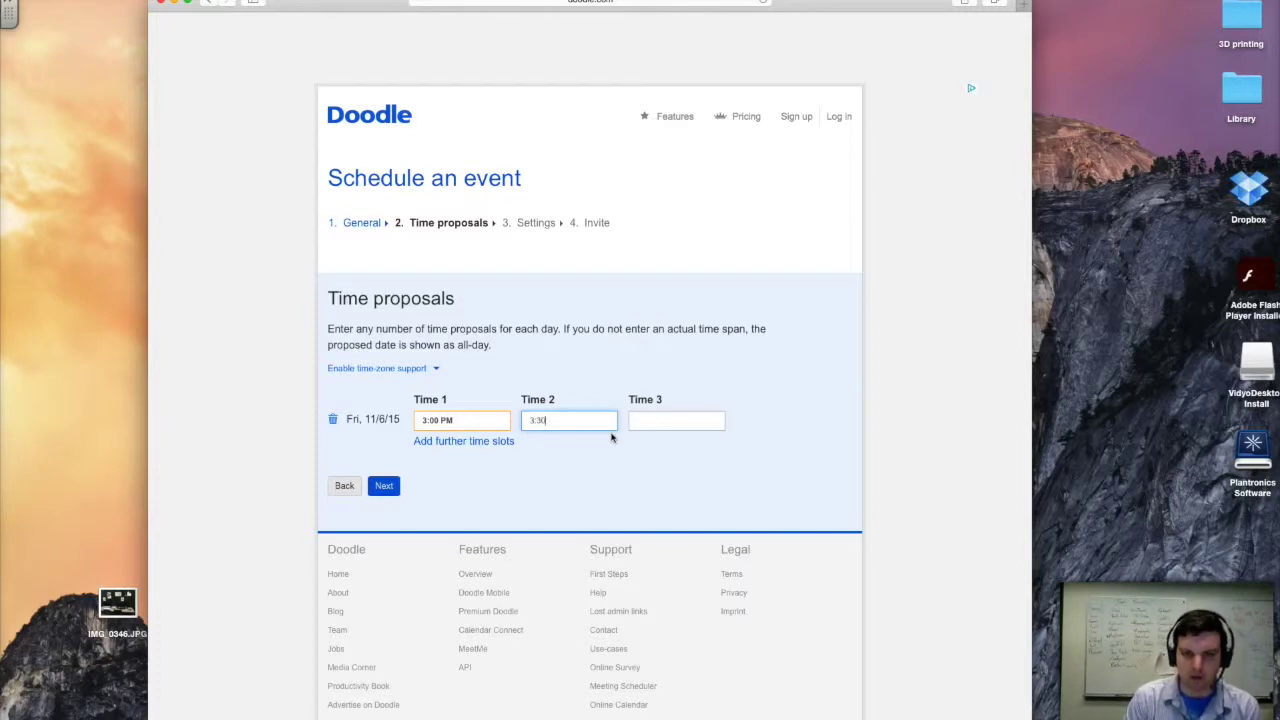
pyautogui.press('Tab')
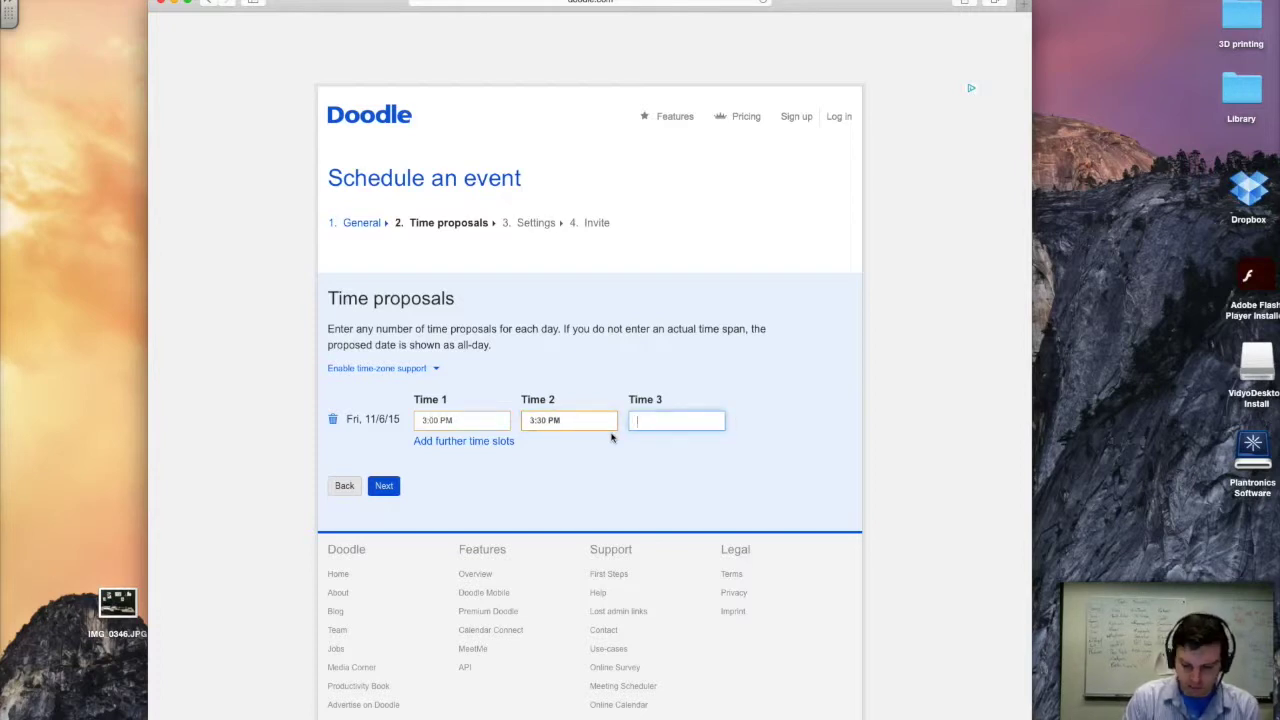
pyautogui.write('4:00')
# - Add more slot fields and enter 5 PM, 10:00 and 11:00 as further times
pyautogui.click(488, 446)
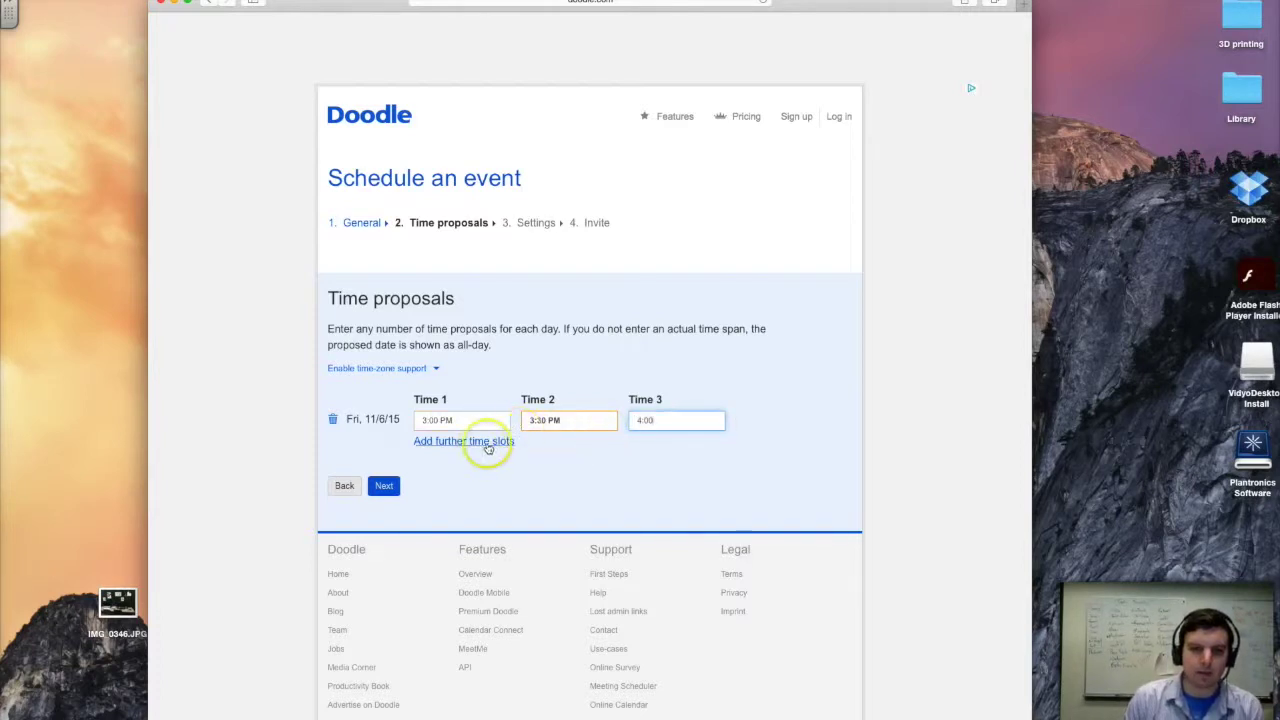
pyautogui.click(714, 420)
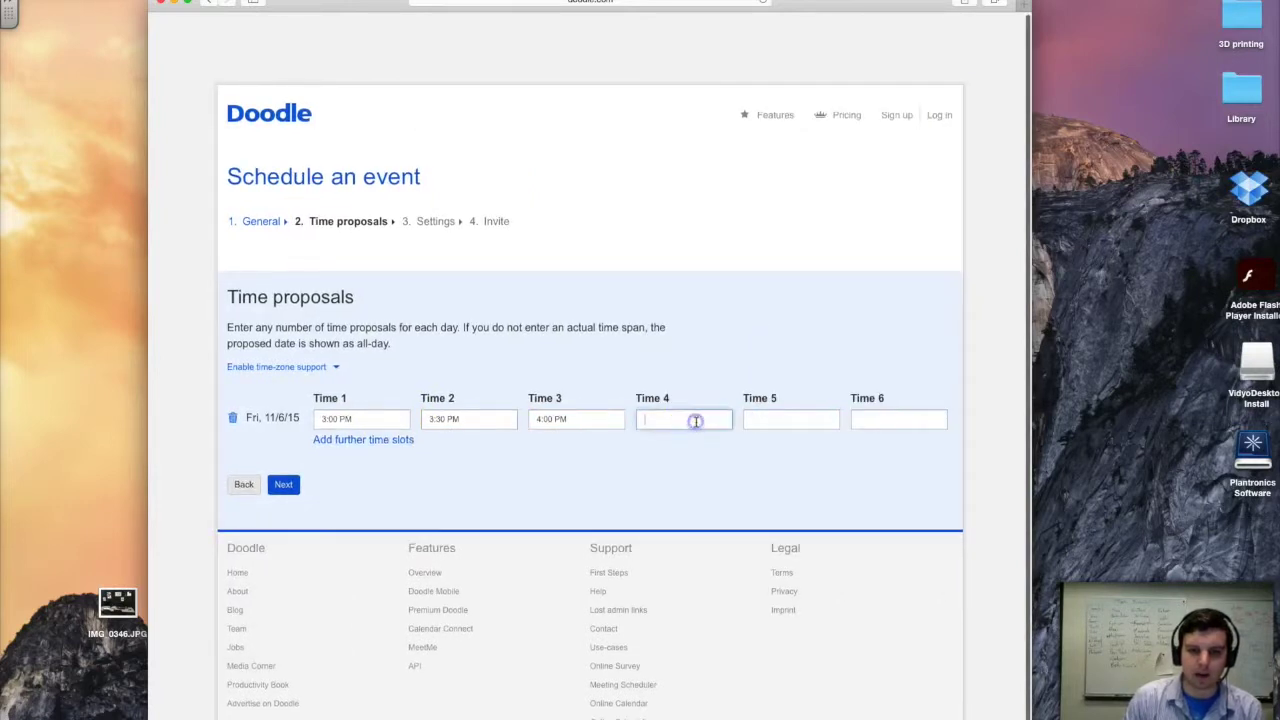
pyautogui.write('5')
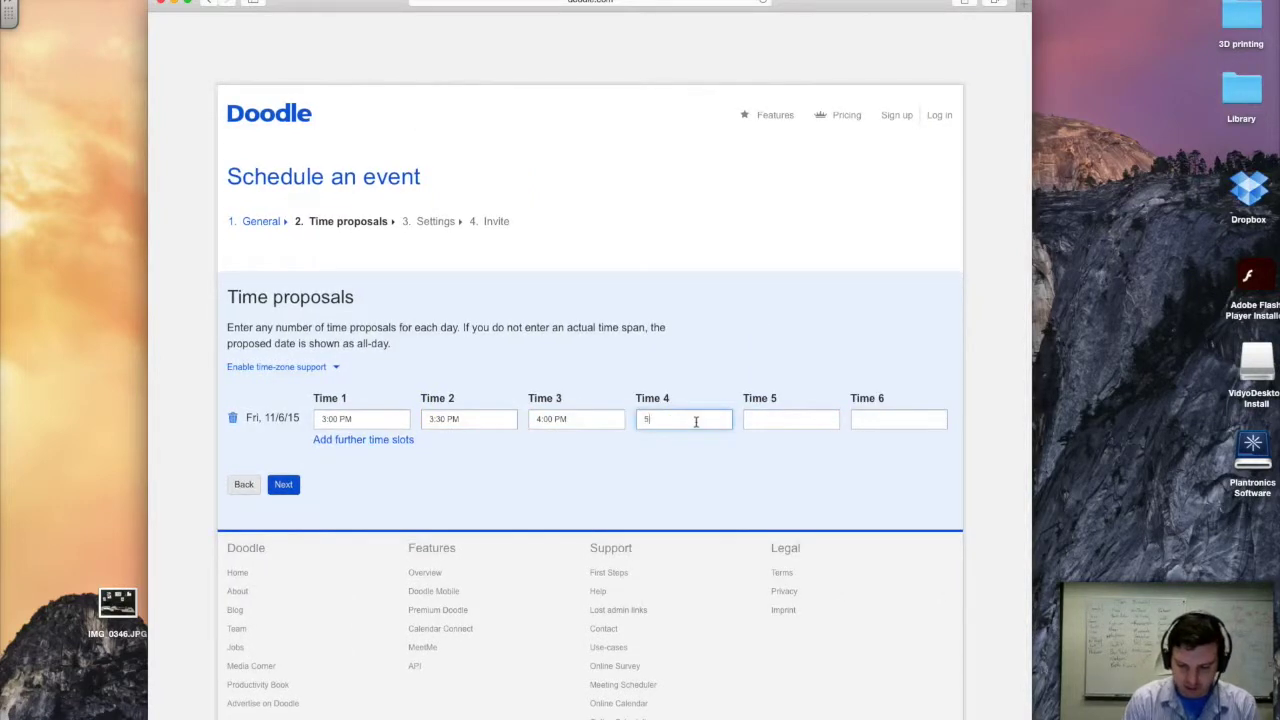
pyautogui.write('pm')
pyautogui.press('Tab')
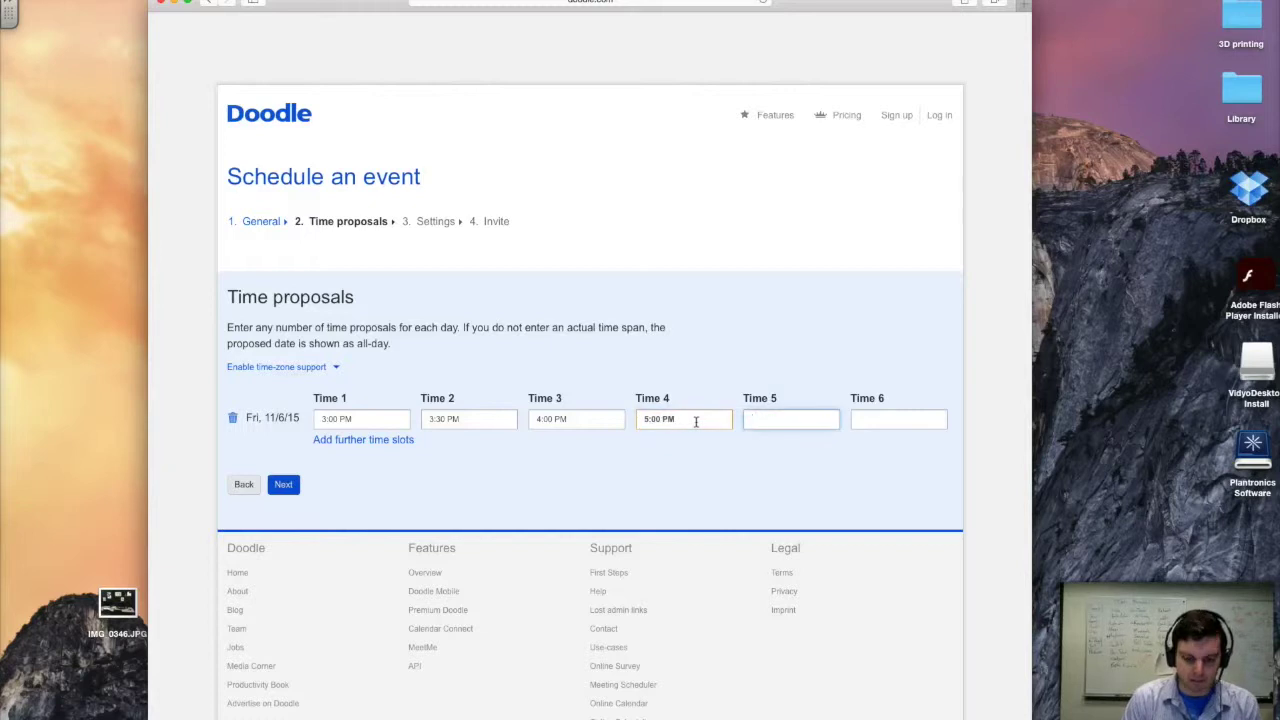
pyautogui.write('10')
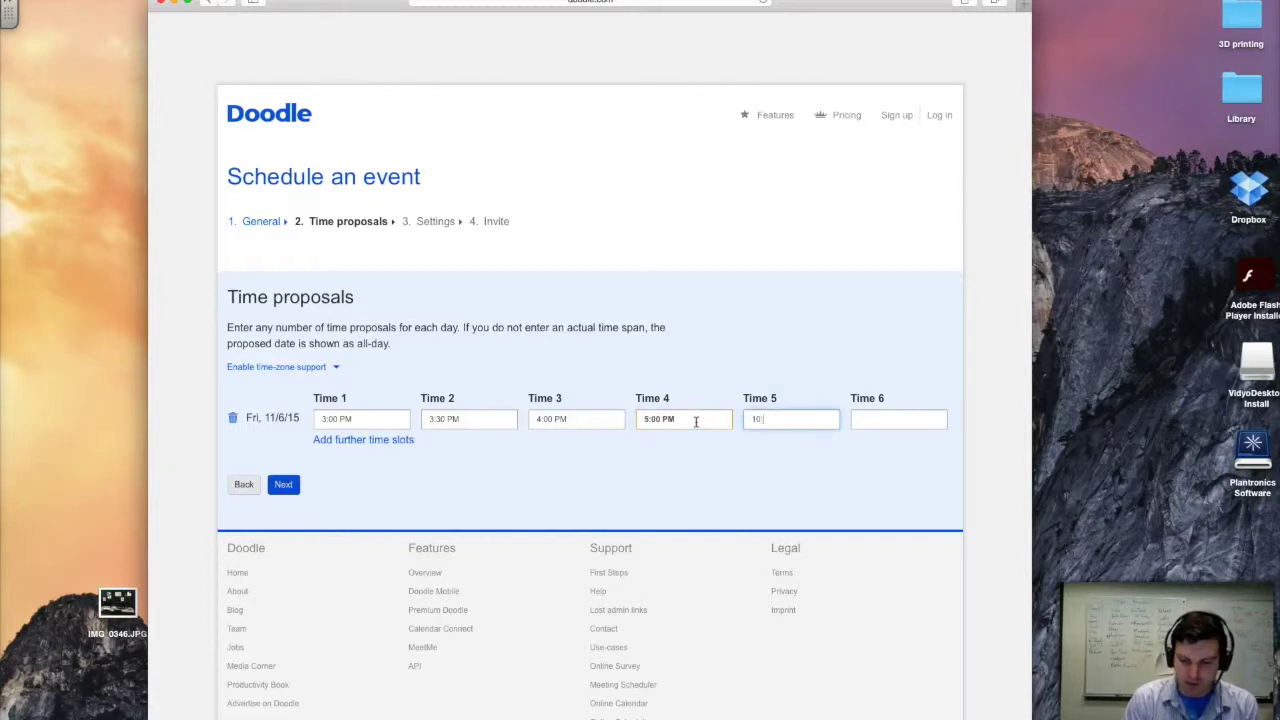
pyautogui.write(':00')
pyautogui.press('Tab')
pyautogui.write('11:00')
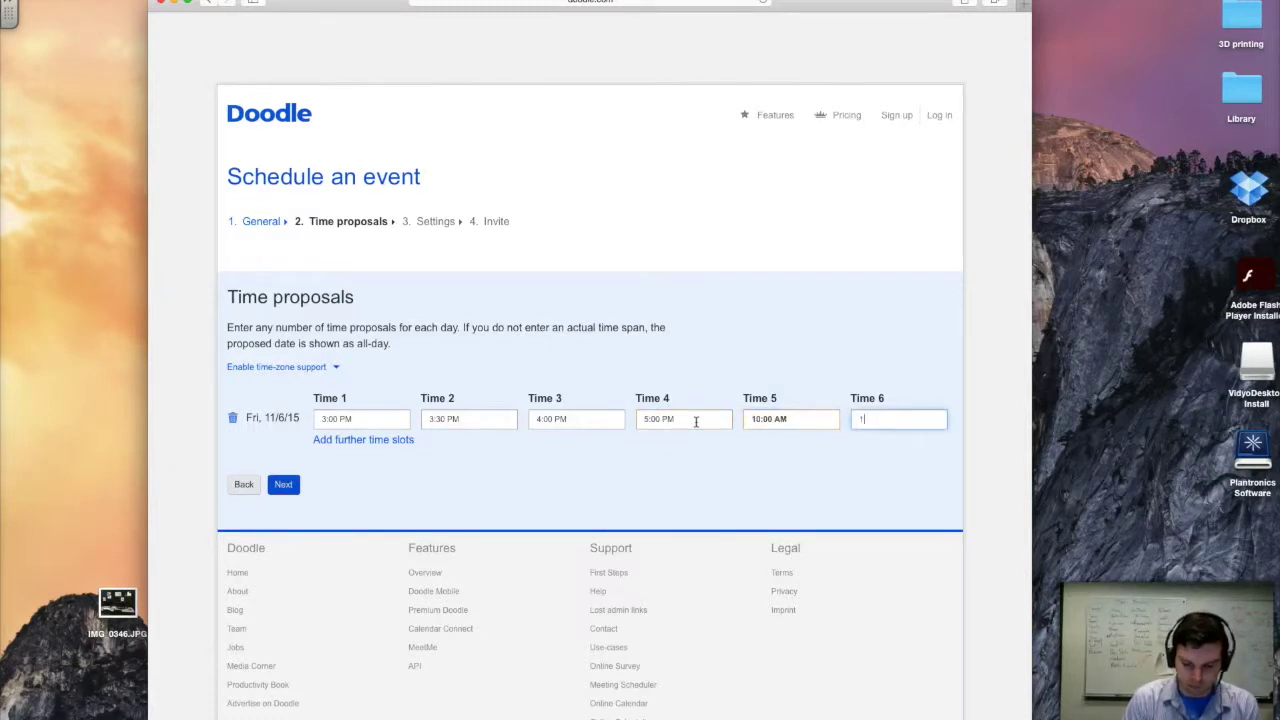
pyautogui.click(565, 420)
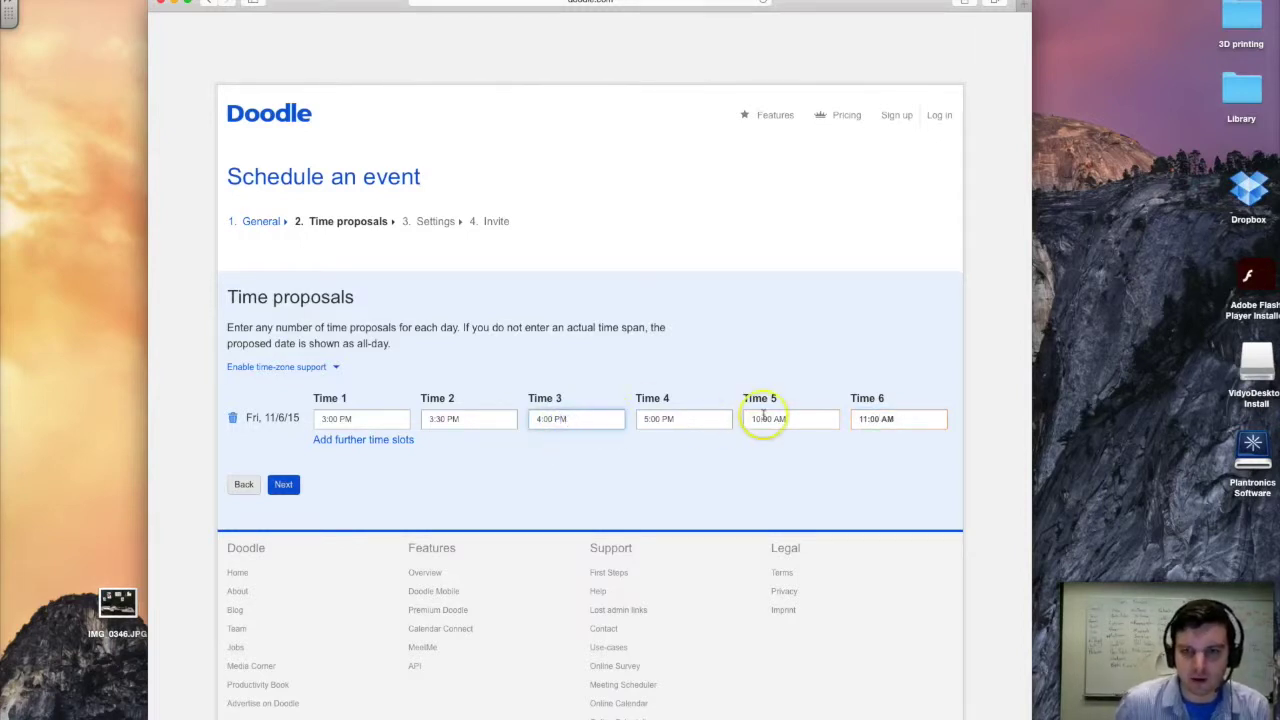
# - Change the 10:00 and 11:00 slots from AM to PM and continue to Settings
pyautogui.doubleClick(797, 420)
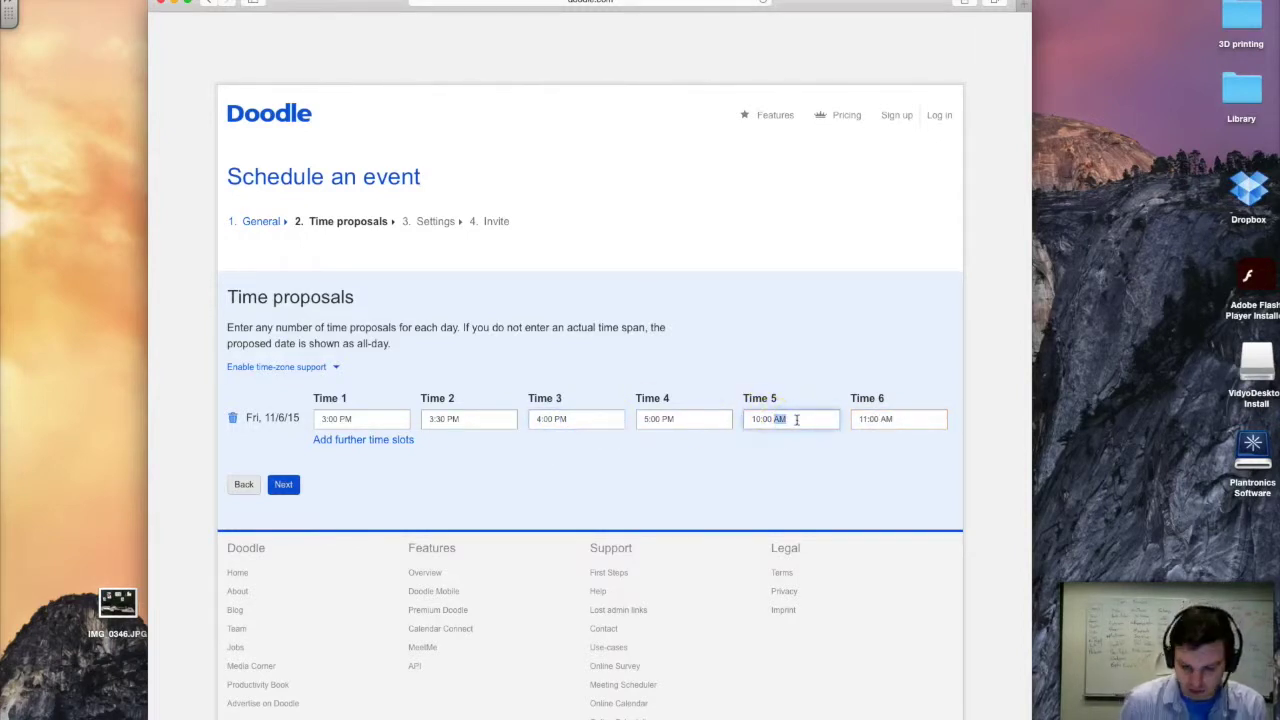
pyautogui.write('p')
pyautogui.press('BackSpace')
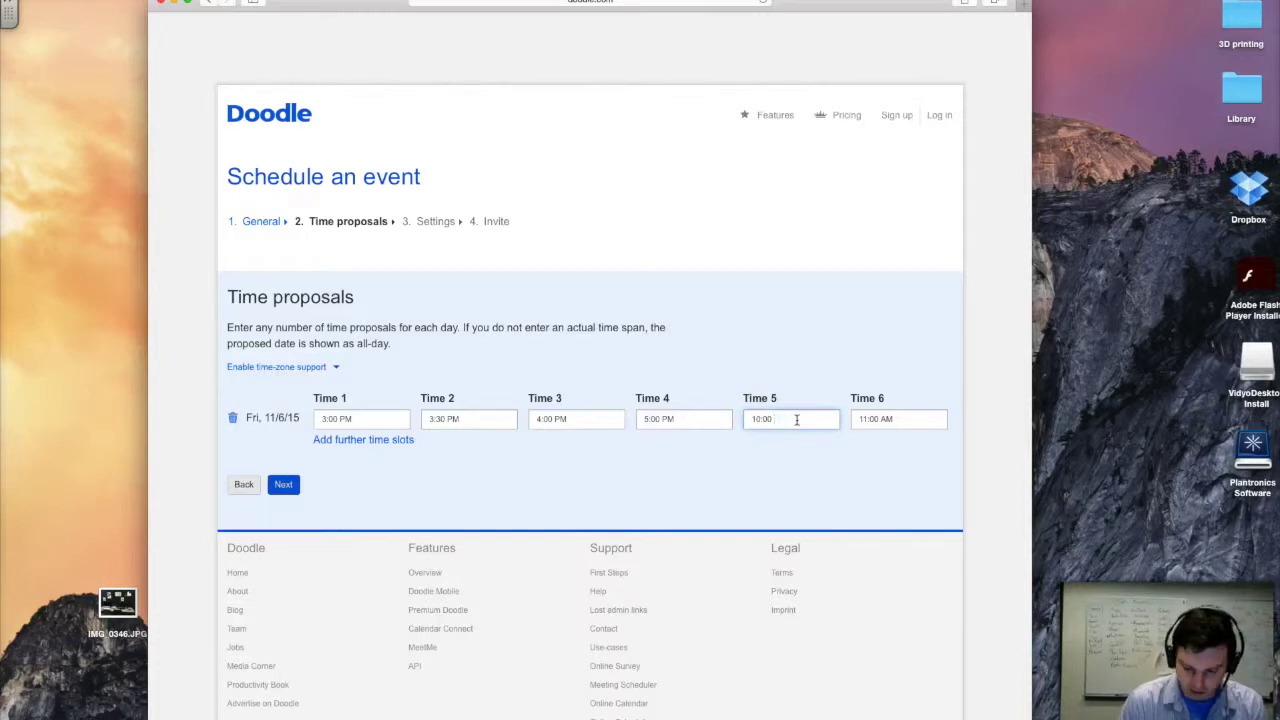
pyautogui.write('PM')
pyautogui.click(914, 420)
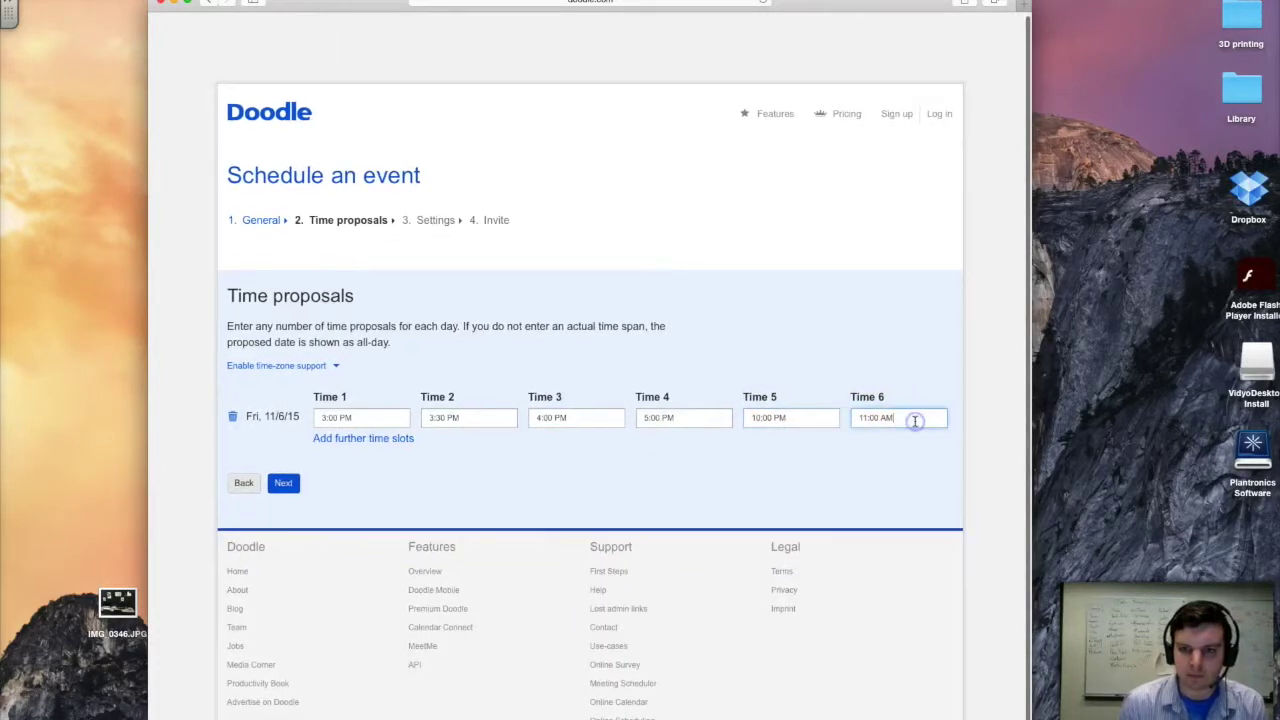
pyautogui.scroll(-1, 914, 421)
pyautogui.doubleClick(880, 412)
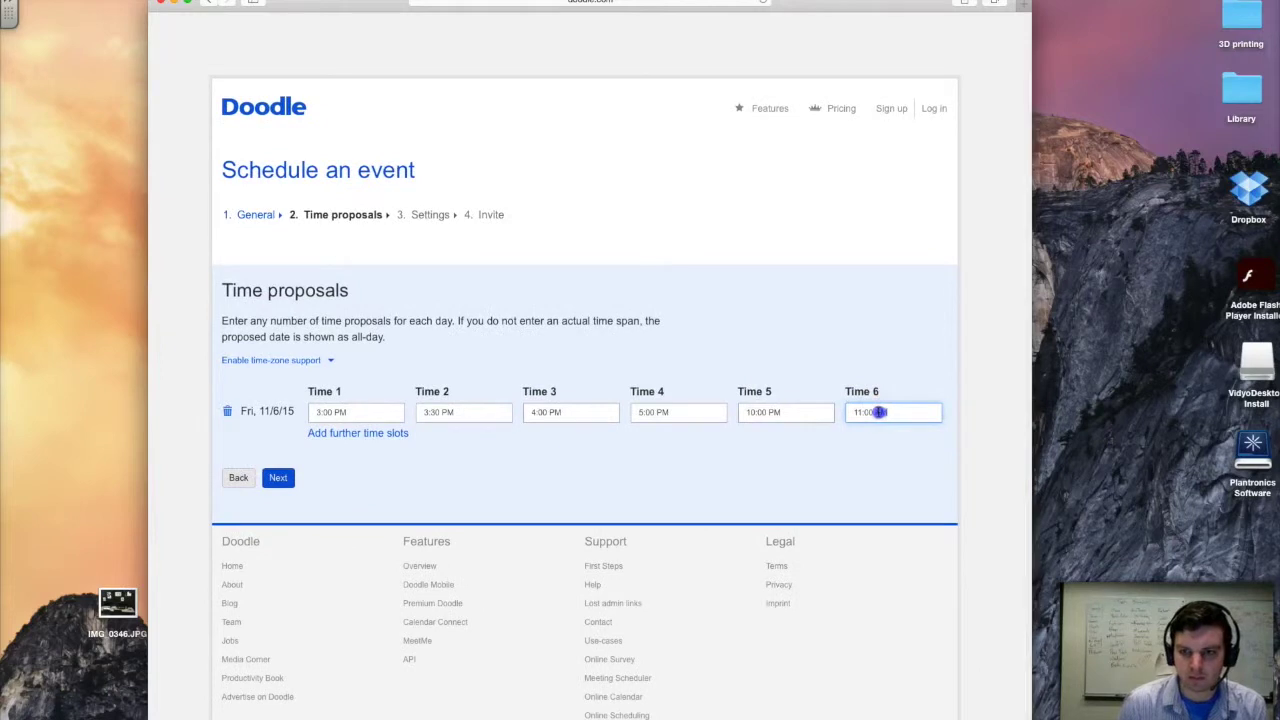
pyautogui.write('PM')
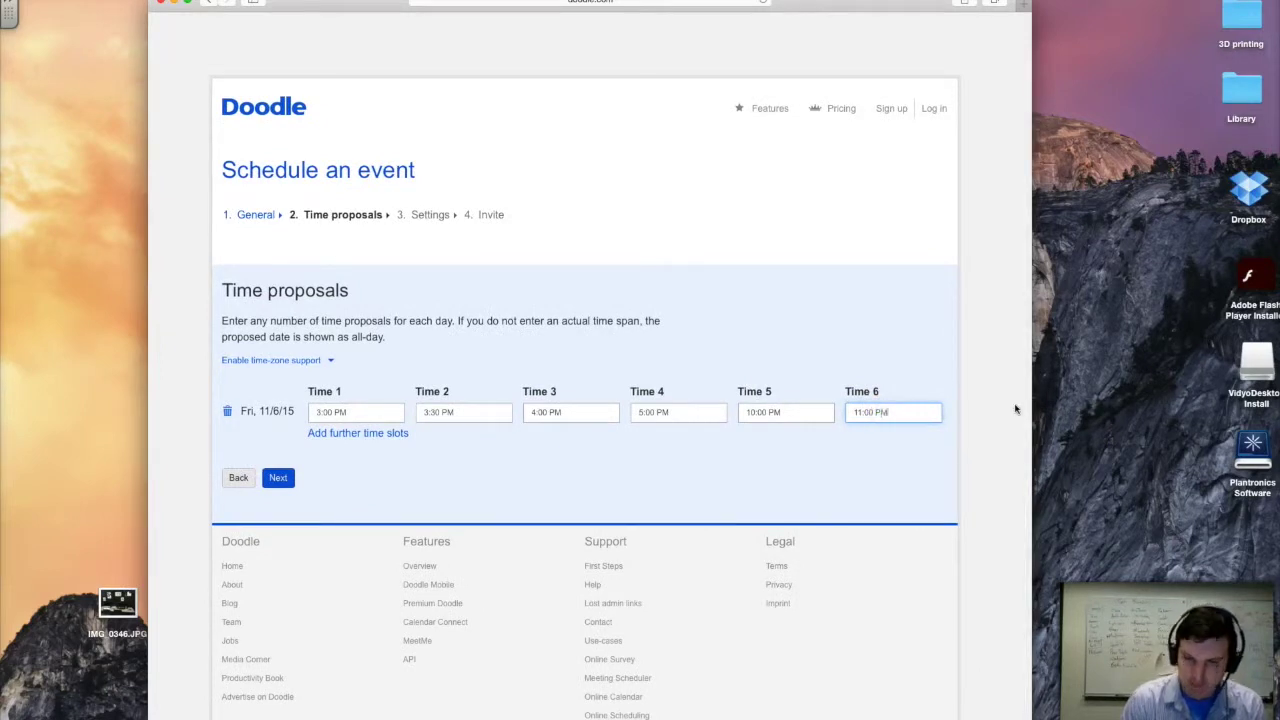
pyautogui.click(276, 479)
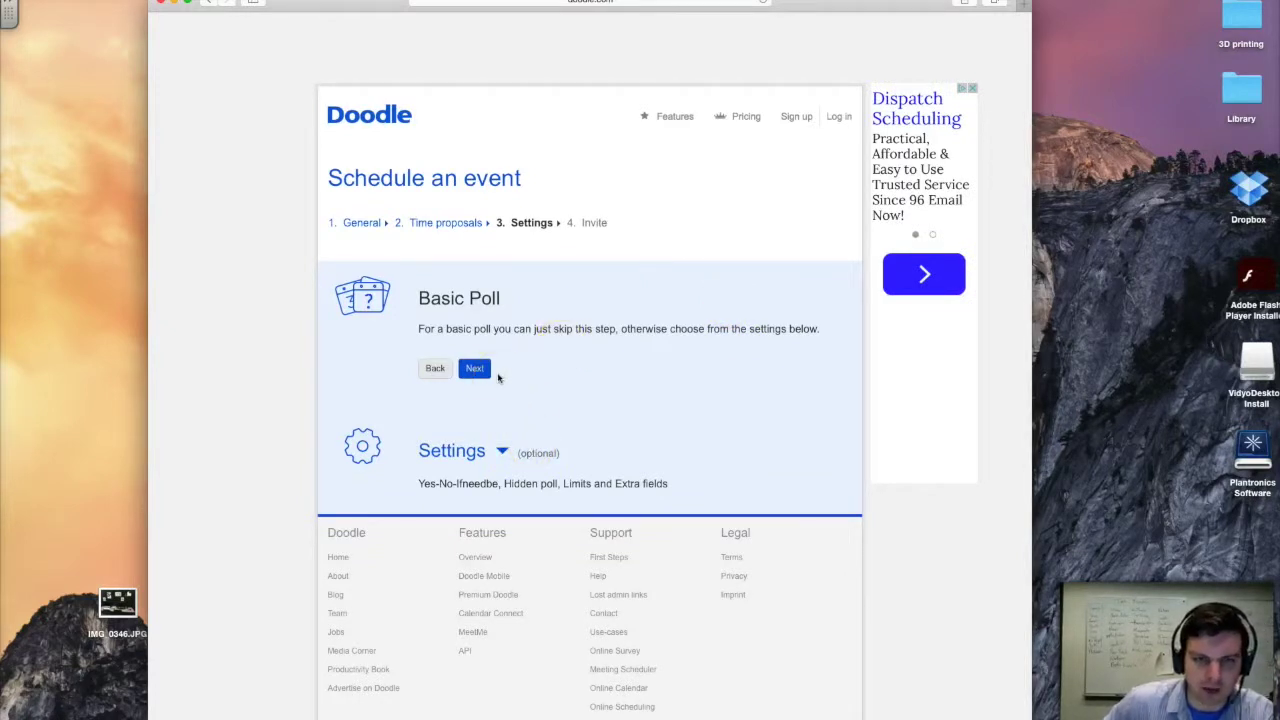
pyautogui.click(479, 369)
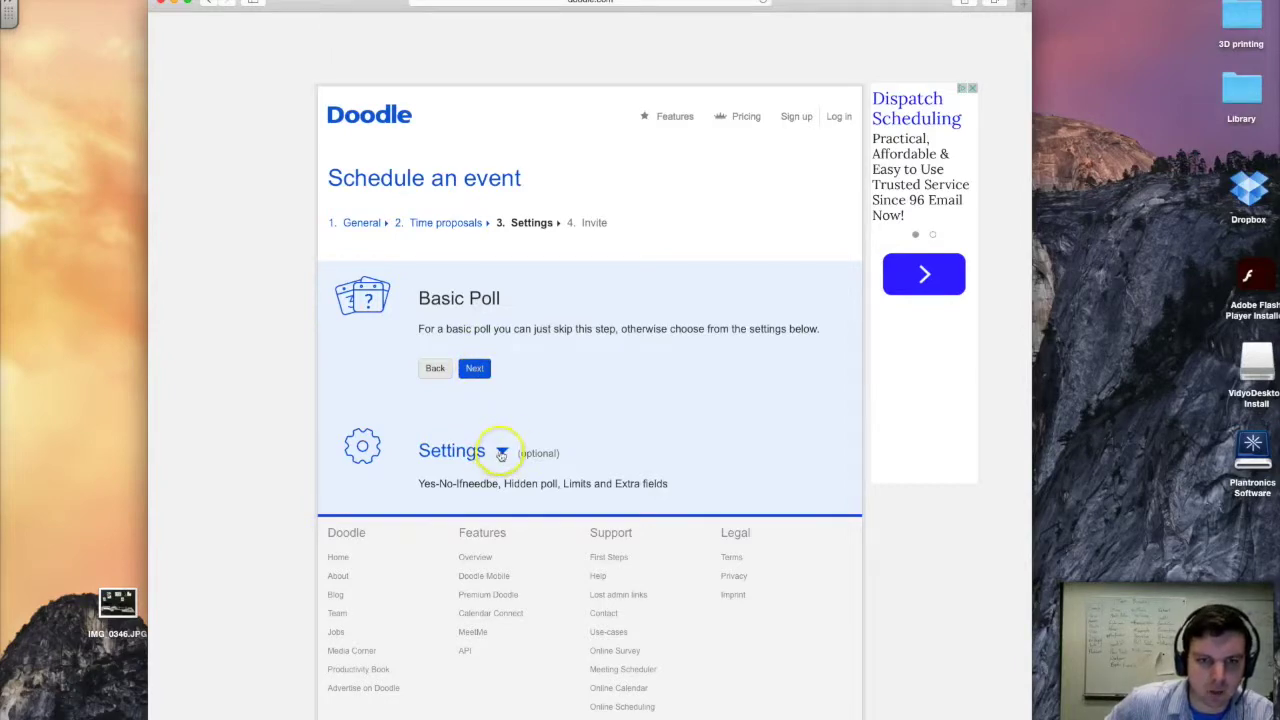
# - Expand the optional poll settings, leave every box unticked, and move on to Invite
pyautogui.click(501, 451)
pyautogui.scroll(-3, 540, 470)
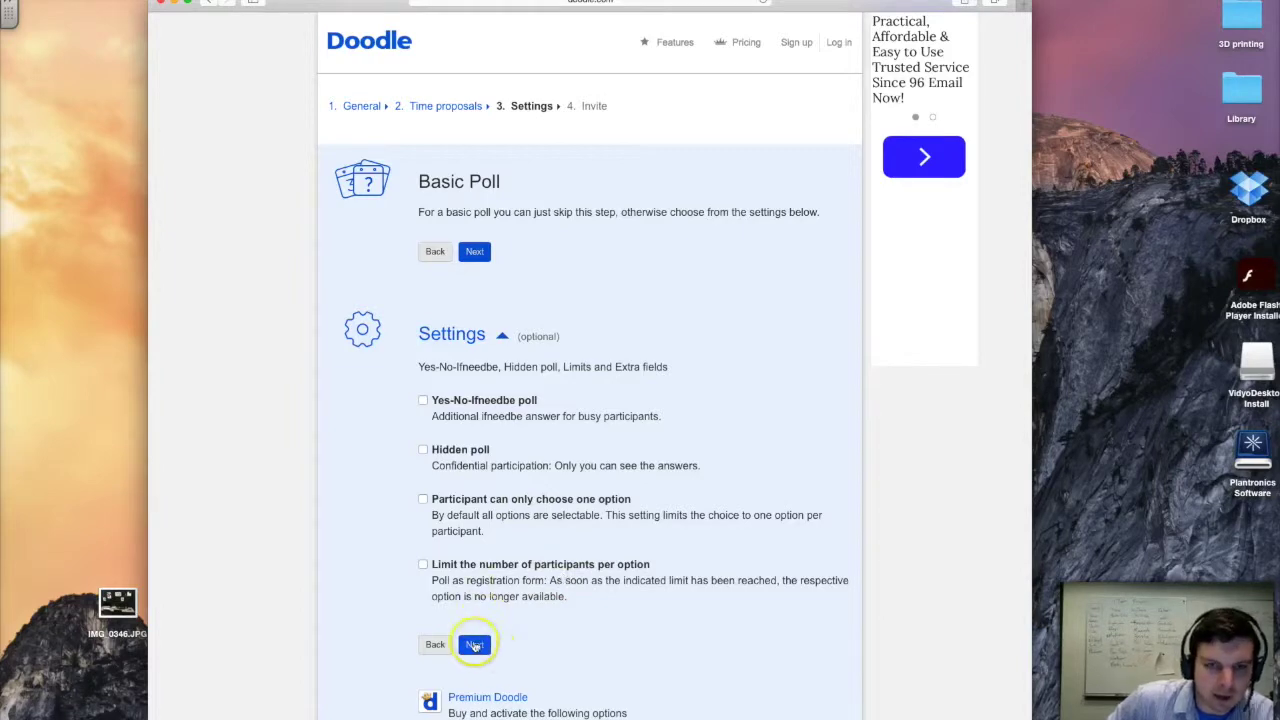
pyautogui.click(474, 645)
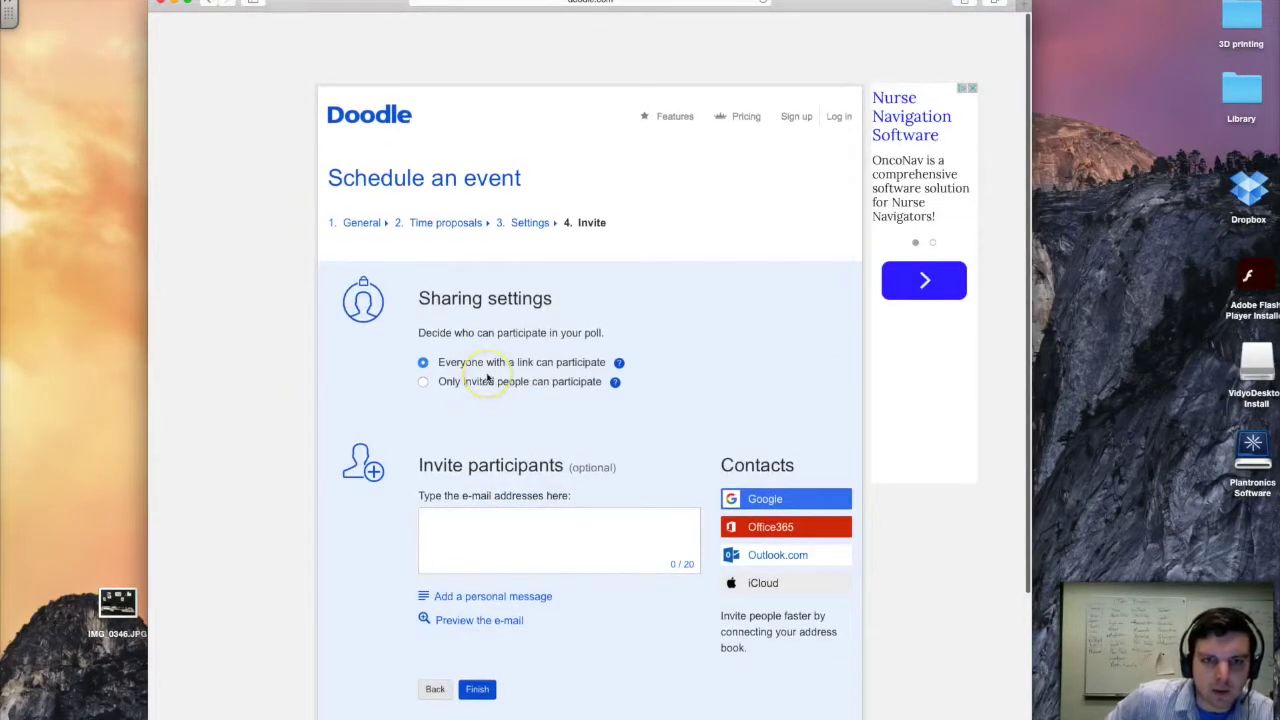
pyautogui.click(510, 376)
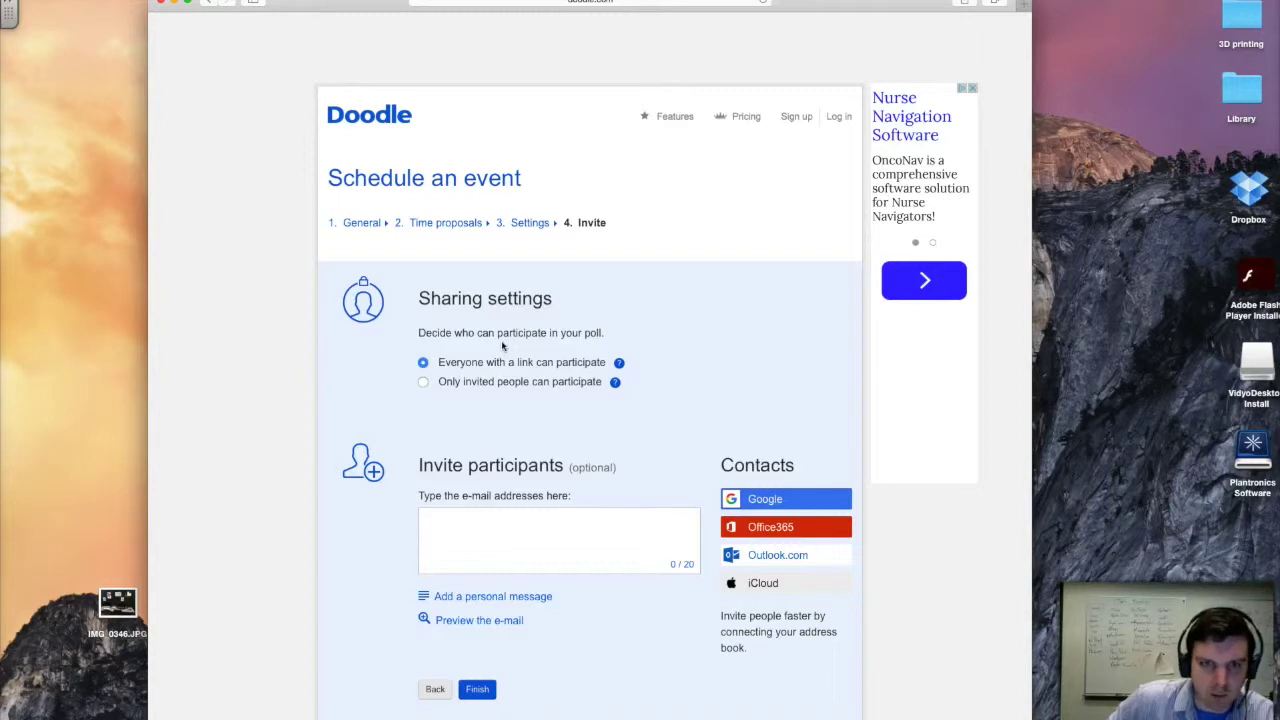
# - Add two invitee e-mail addresses and attach a personal message to the invitation
pyautogui.click(507, 541)
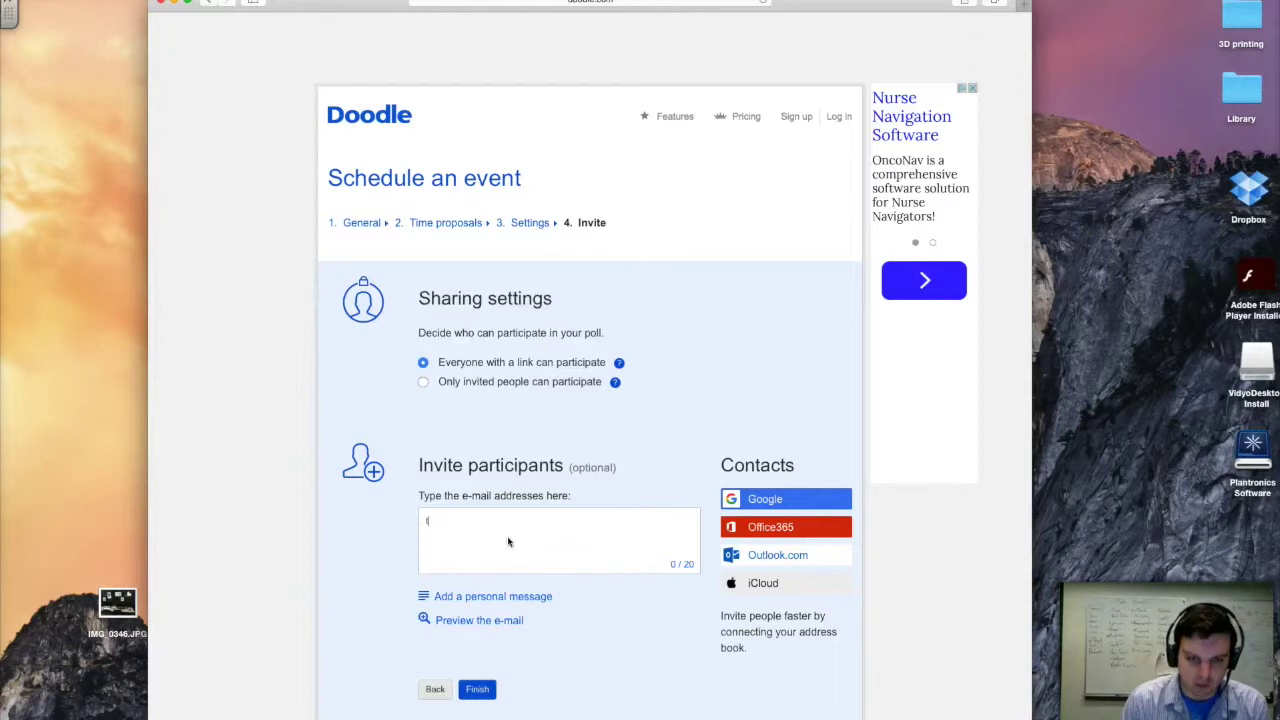
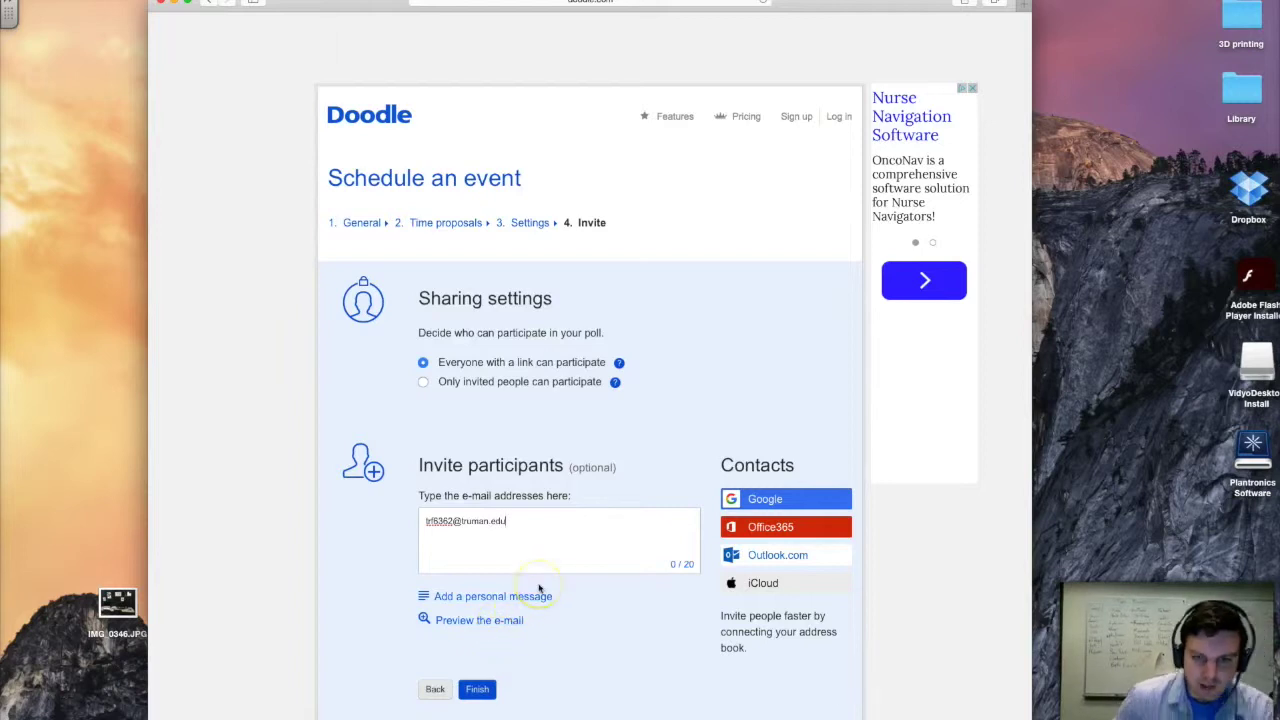
pyautogui.press('Return')
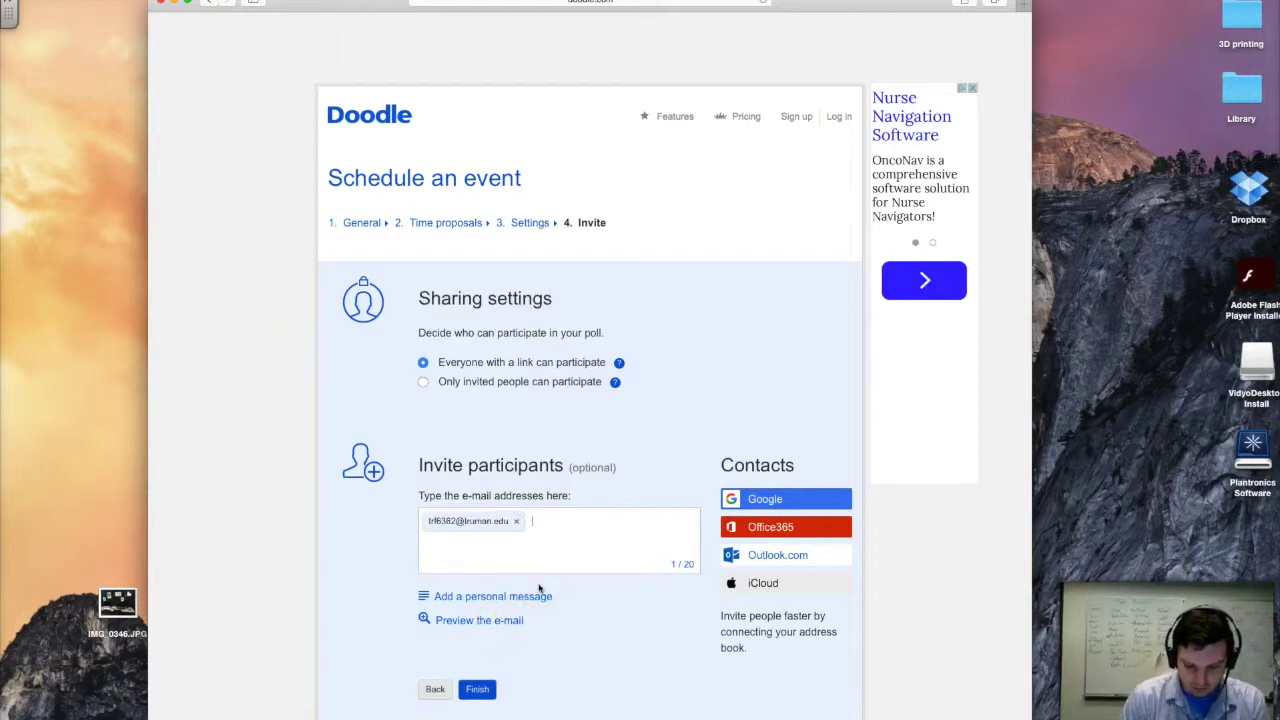
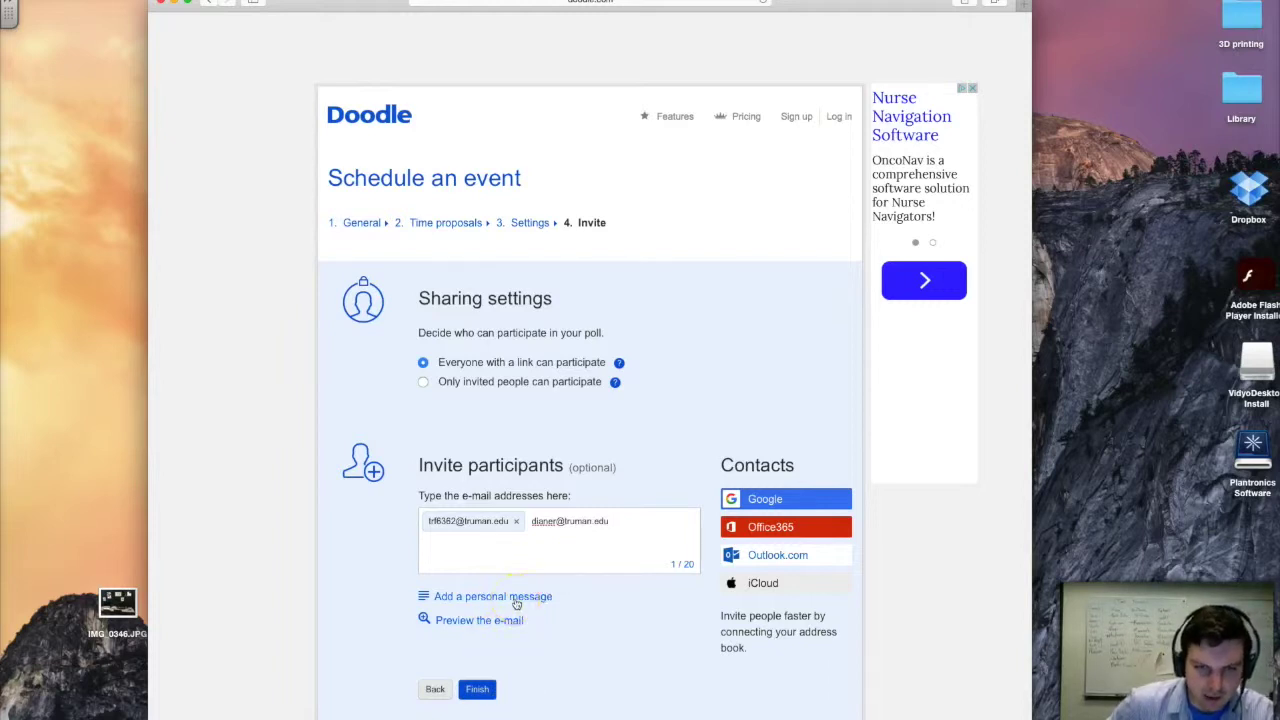
pyautogui.press('Return')
pyautogui.scroll(-1, 516, 603)
pyautogui.click(531, 571)
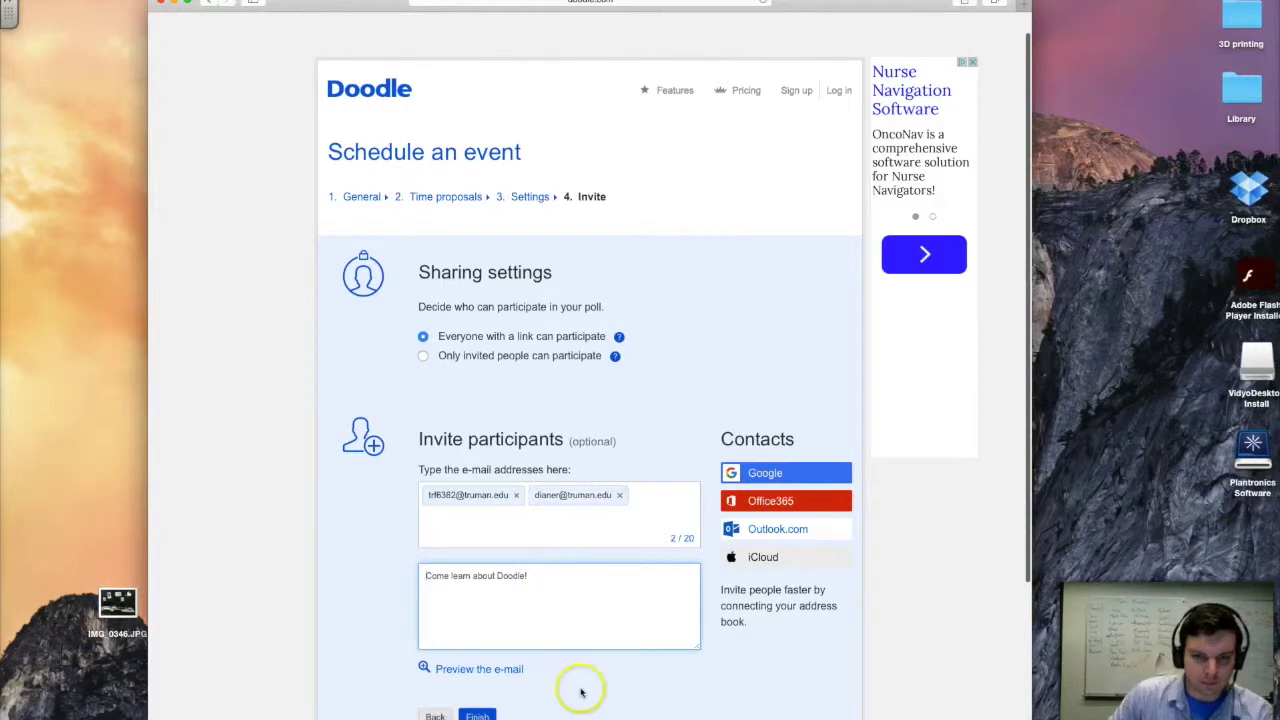
# - Append 'Truman Tech breaks!' to the invitation message and send the poll
pyautogui.scroll(-1, 559, 591)
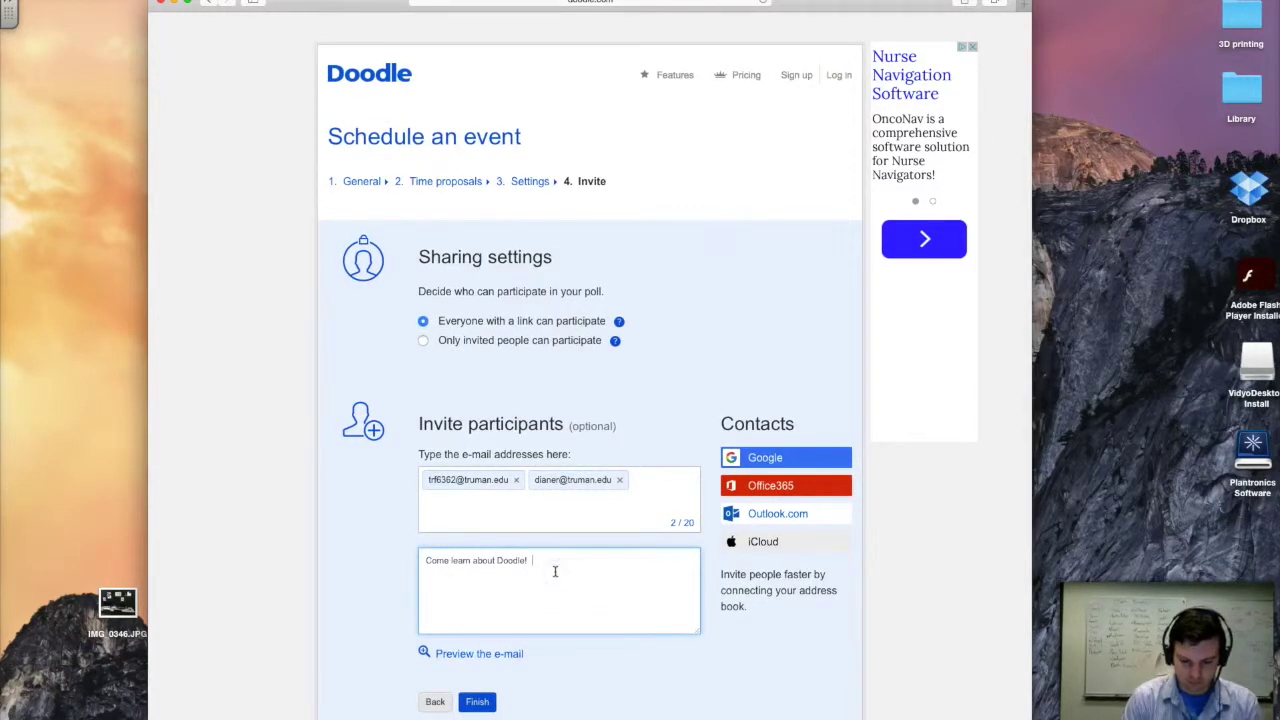
pyautogui.write('Truman Tech')
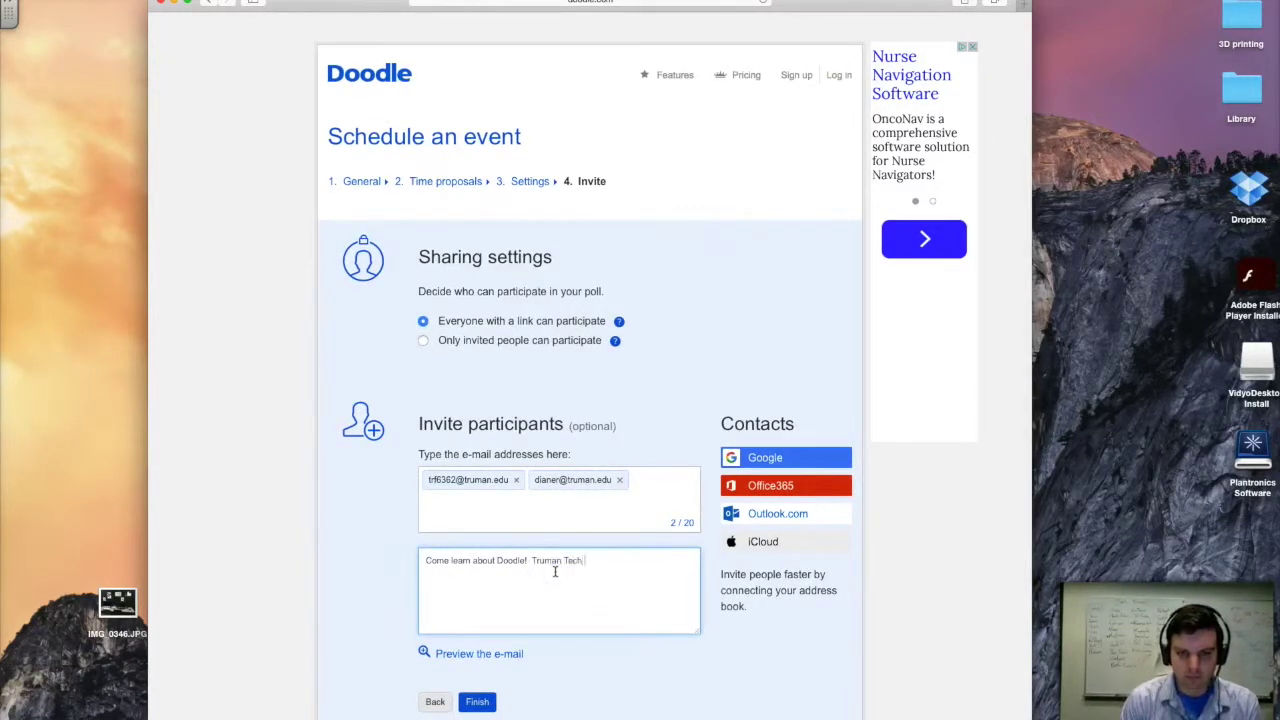
pyautogui.write(' breaks!')
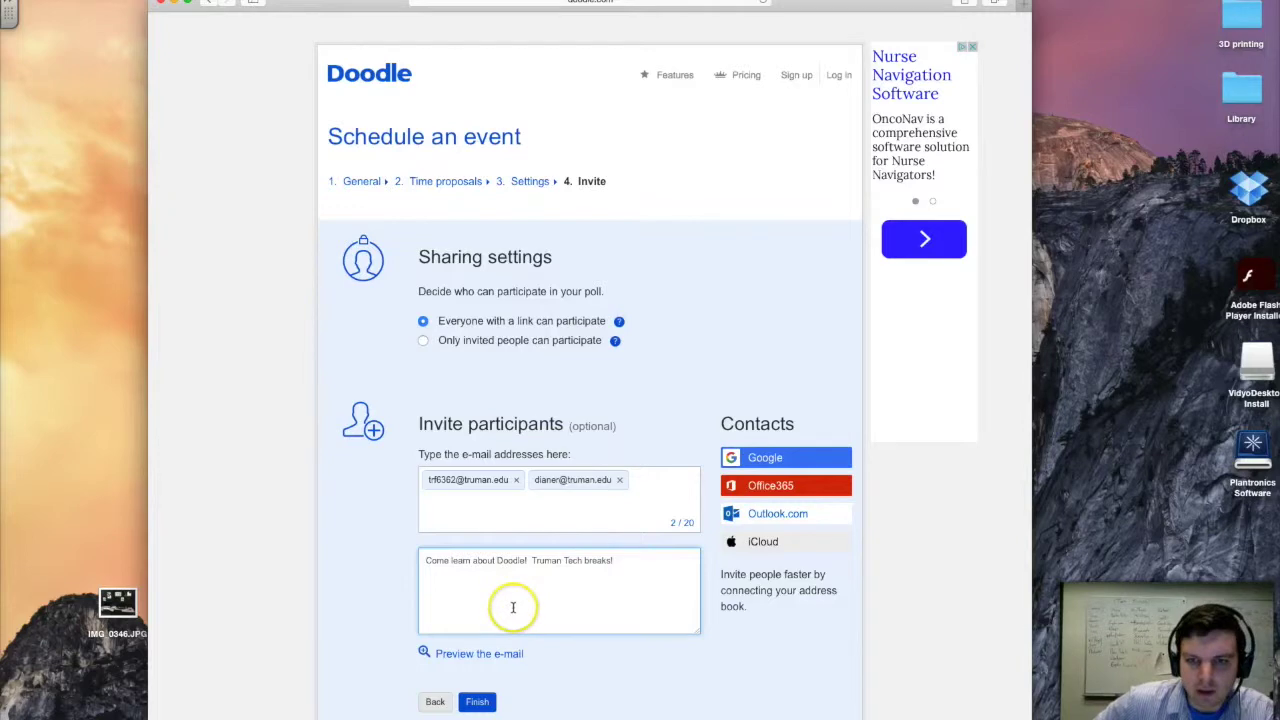
pyautogui.click(482, 703)
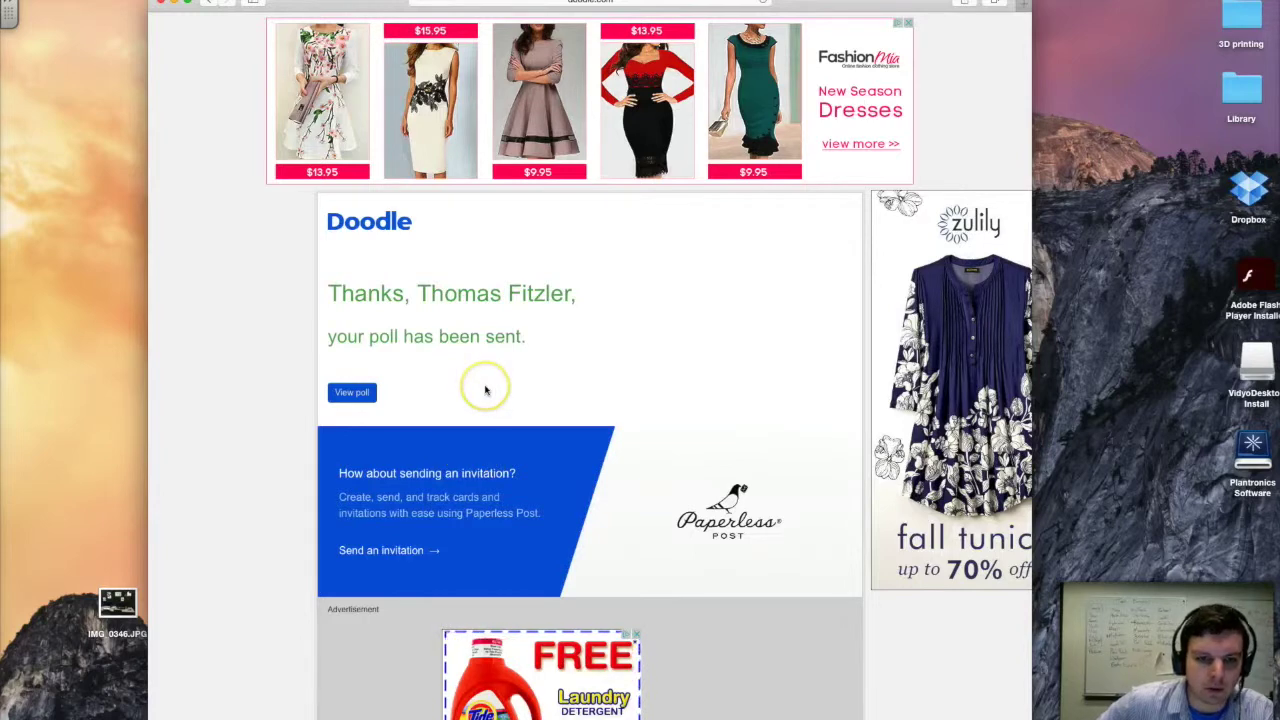
# - View the sent Truman Tech Breaks Party poll, then switch to the Mail inbox
pyautogui.scroll(-1, 360, 370)
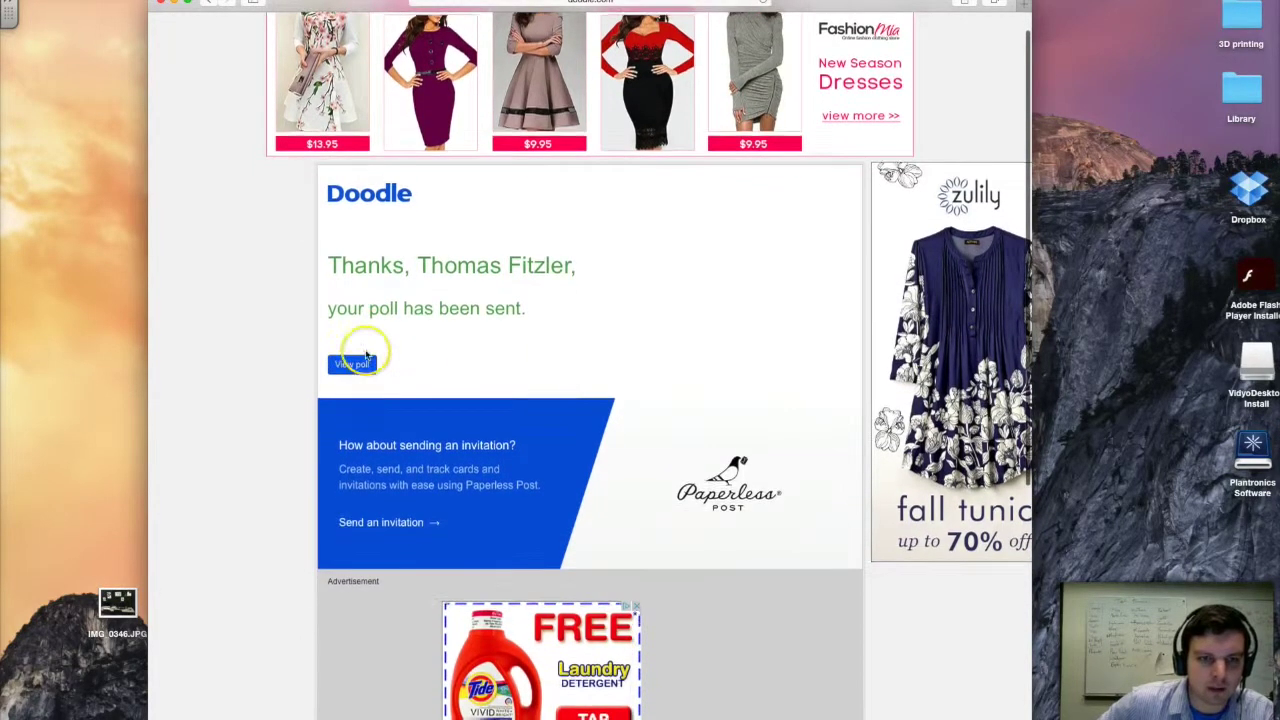
pyautogui.click(361, 368)
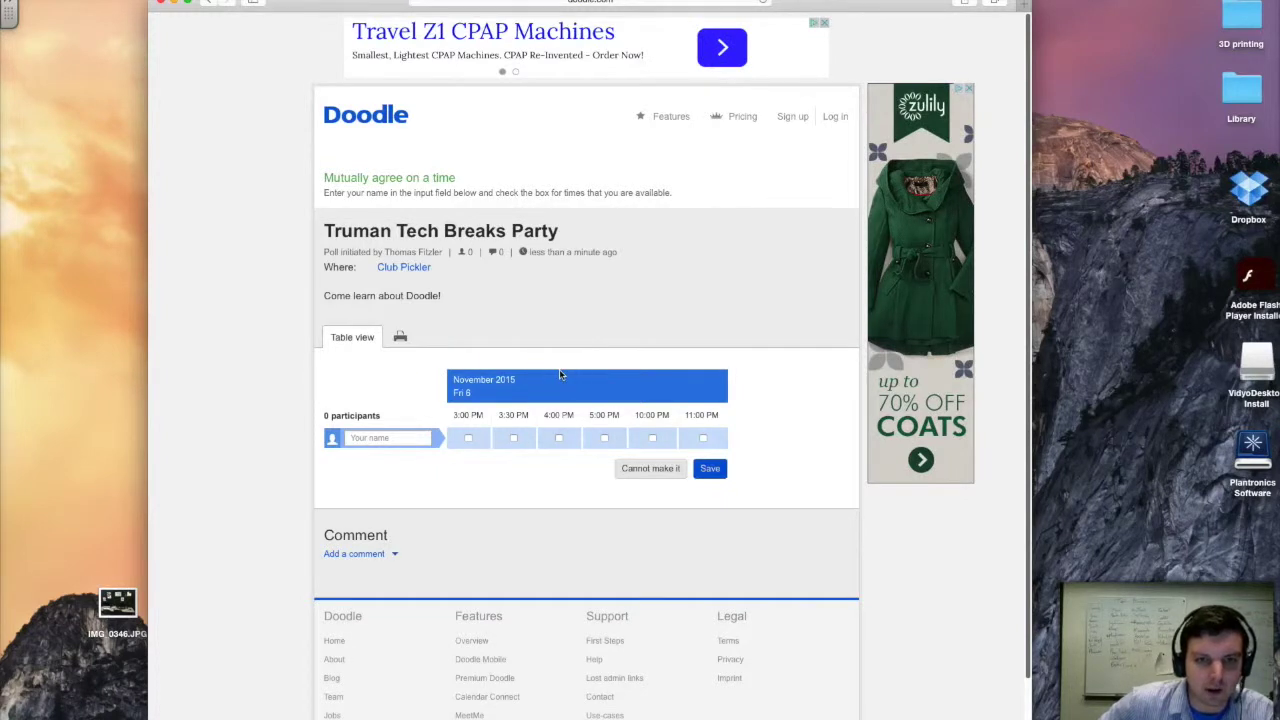
pyautogui.click(467, 440)
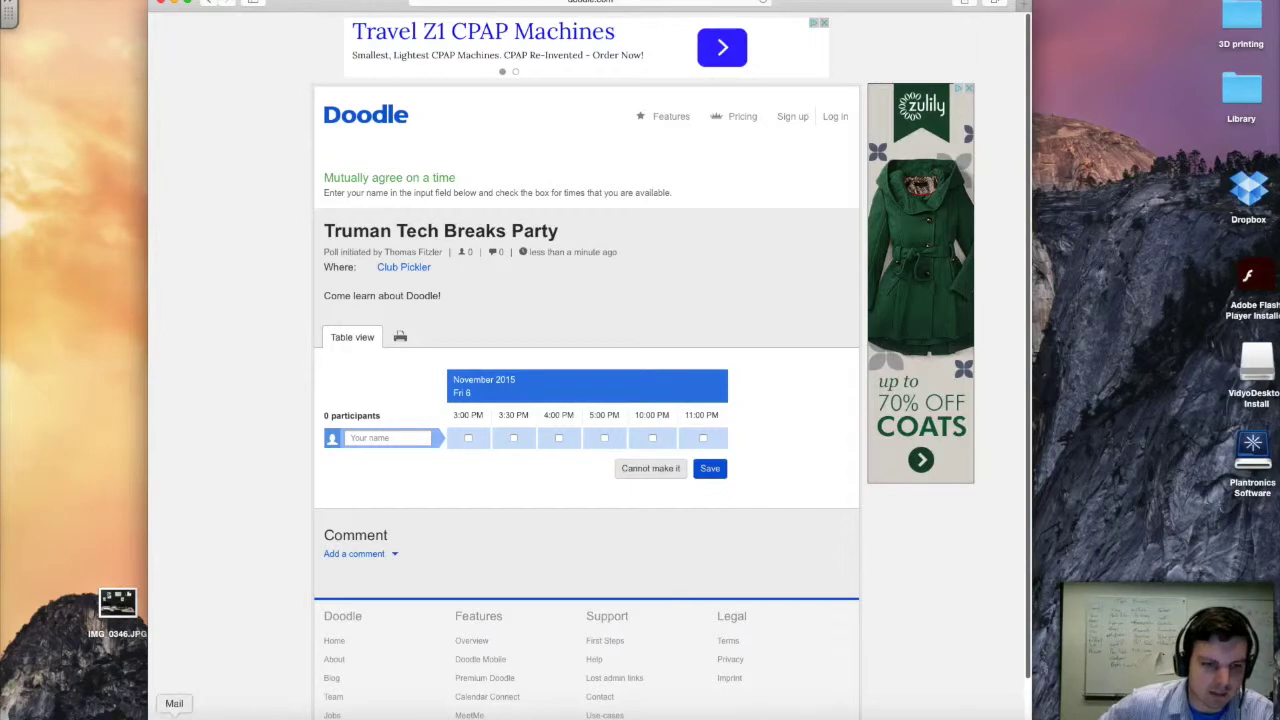
pyautogui.click(180, 716)
# - Open the Doodle Project Meeting e-mail and follow 'Participate now' to its poll
pyautogui.click(476, 205)
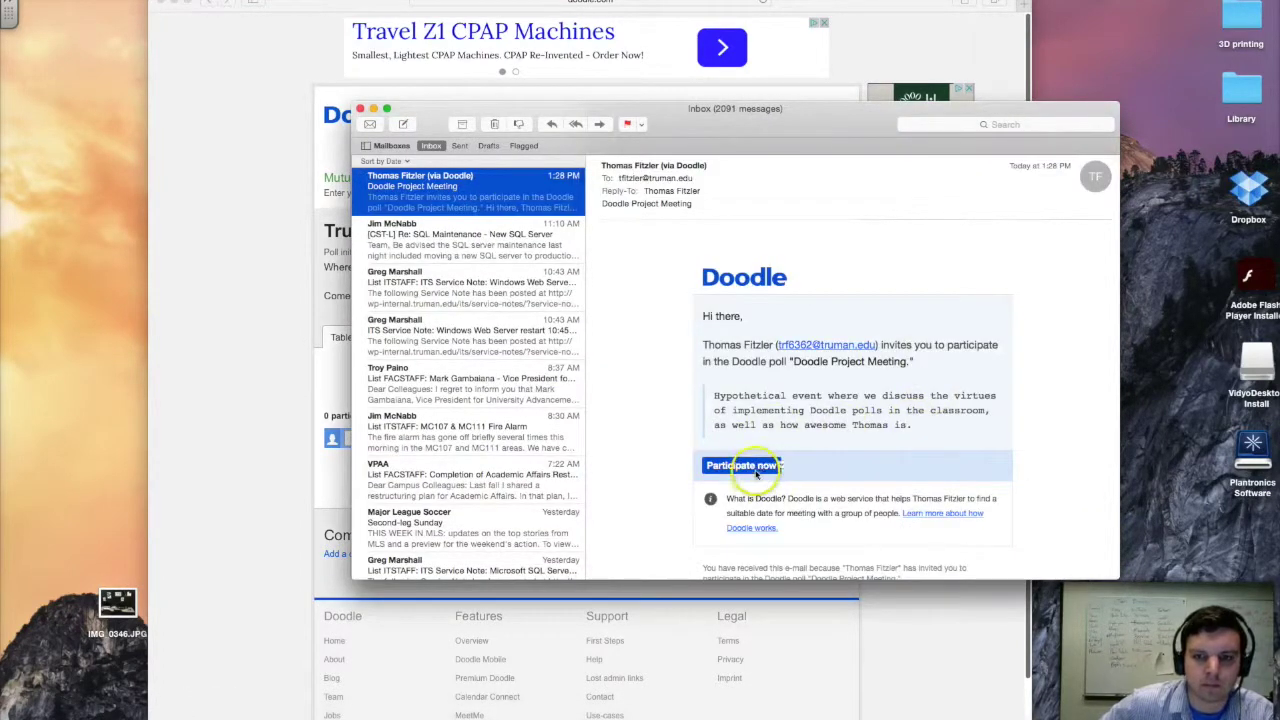
pyautogui.click(745, 467)
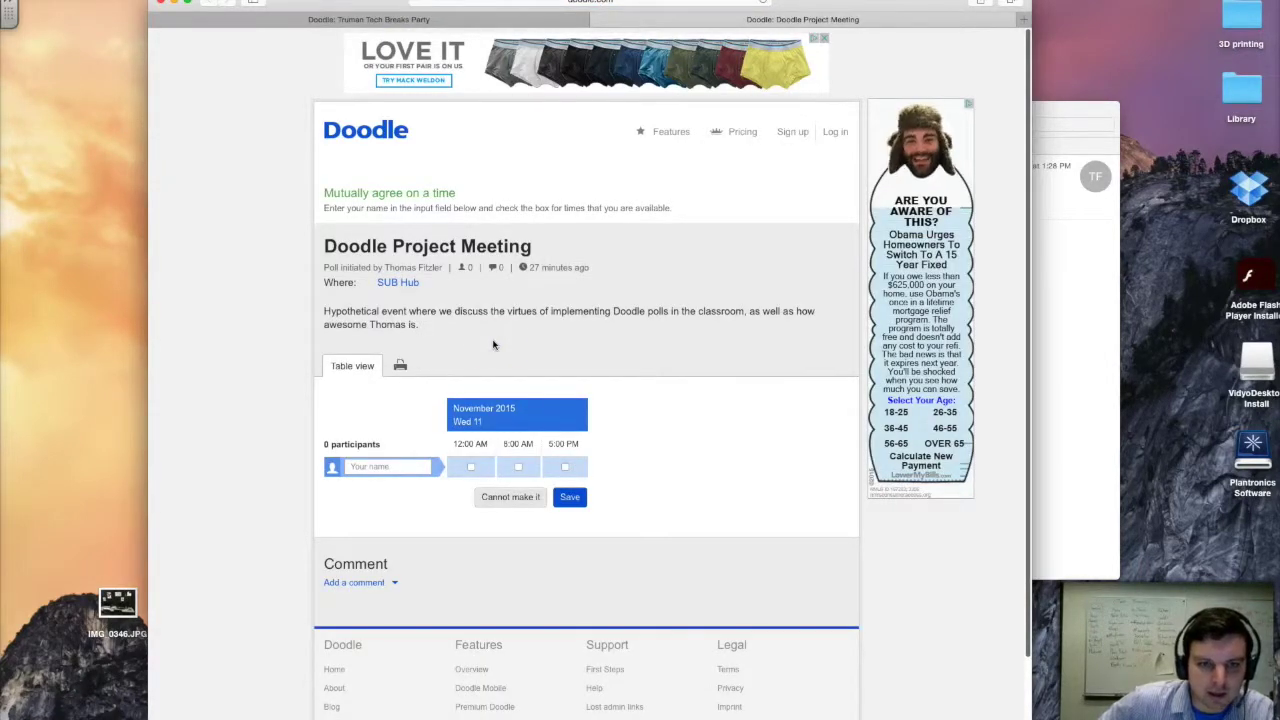
pyautogui.click(512, 418)
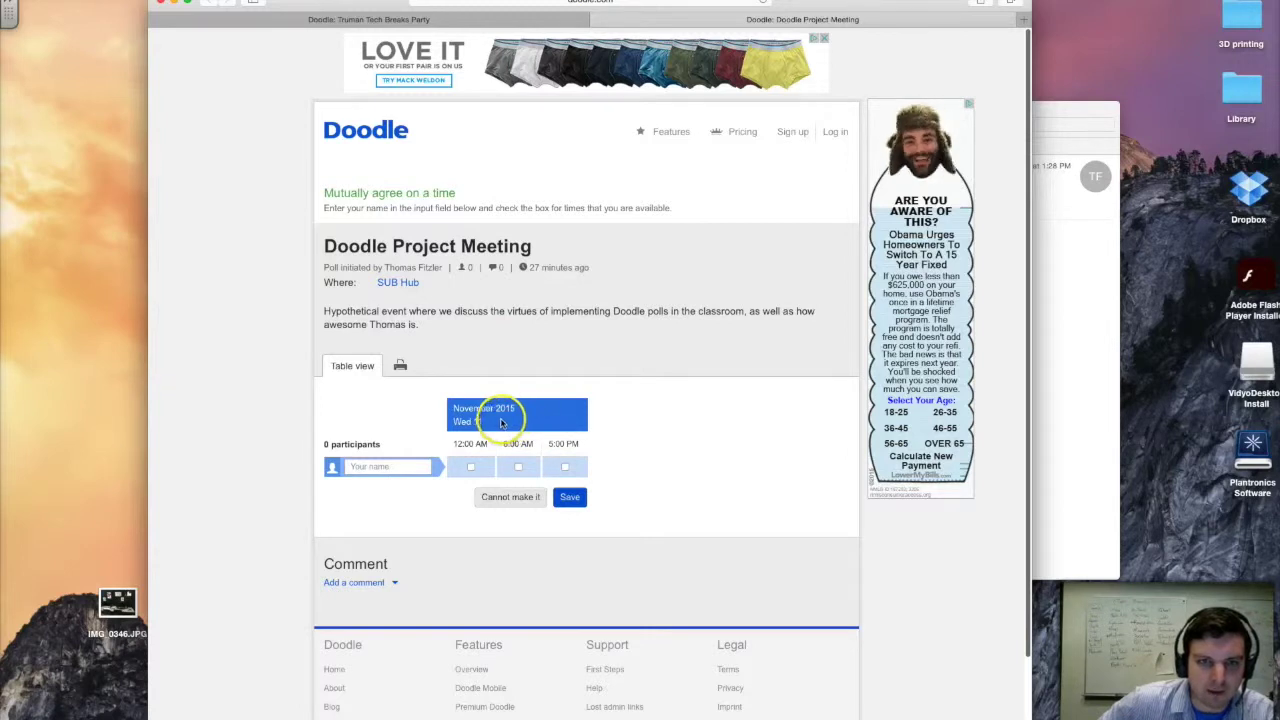
# - Enter the participant's name, tick the 12:00 AM and 8:00 AM slots, and save
pyautogui.click(392, 467)
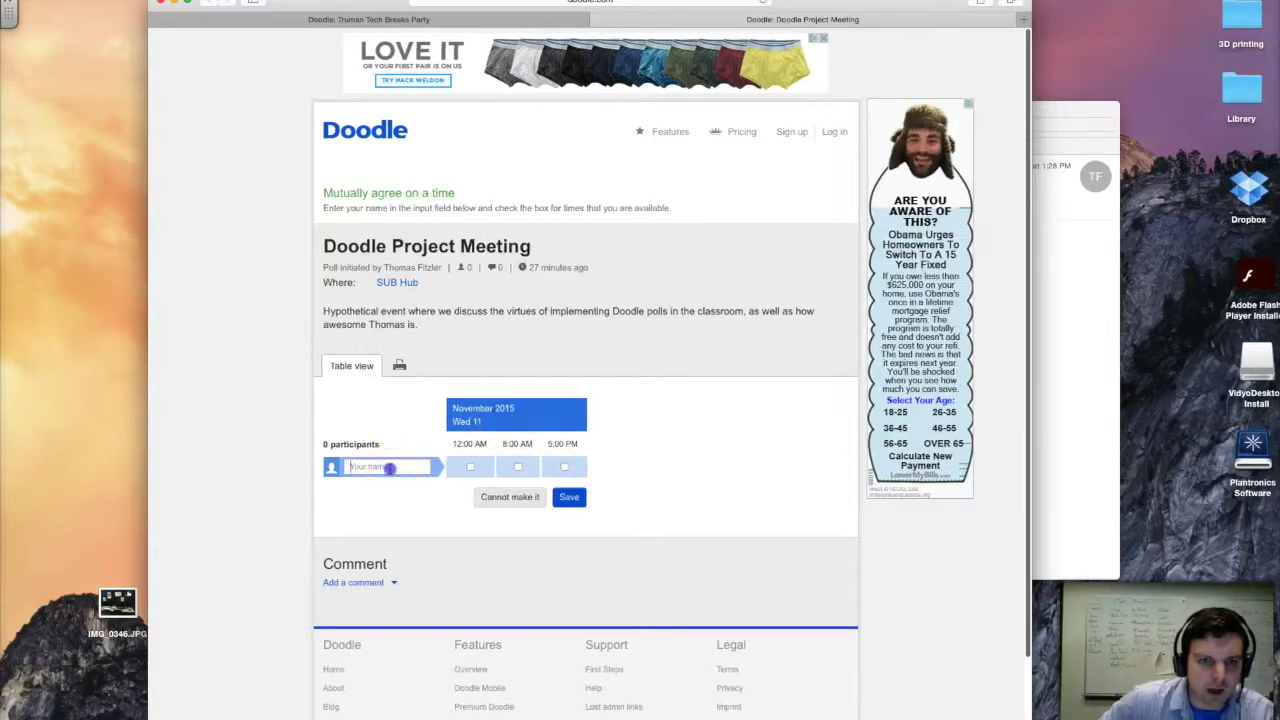
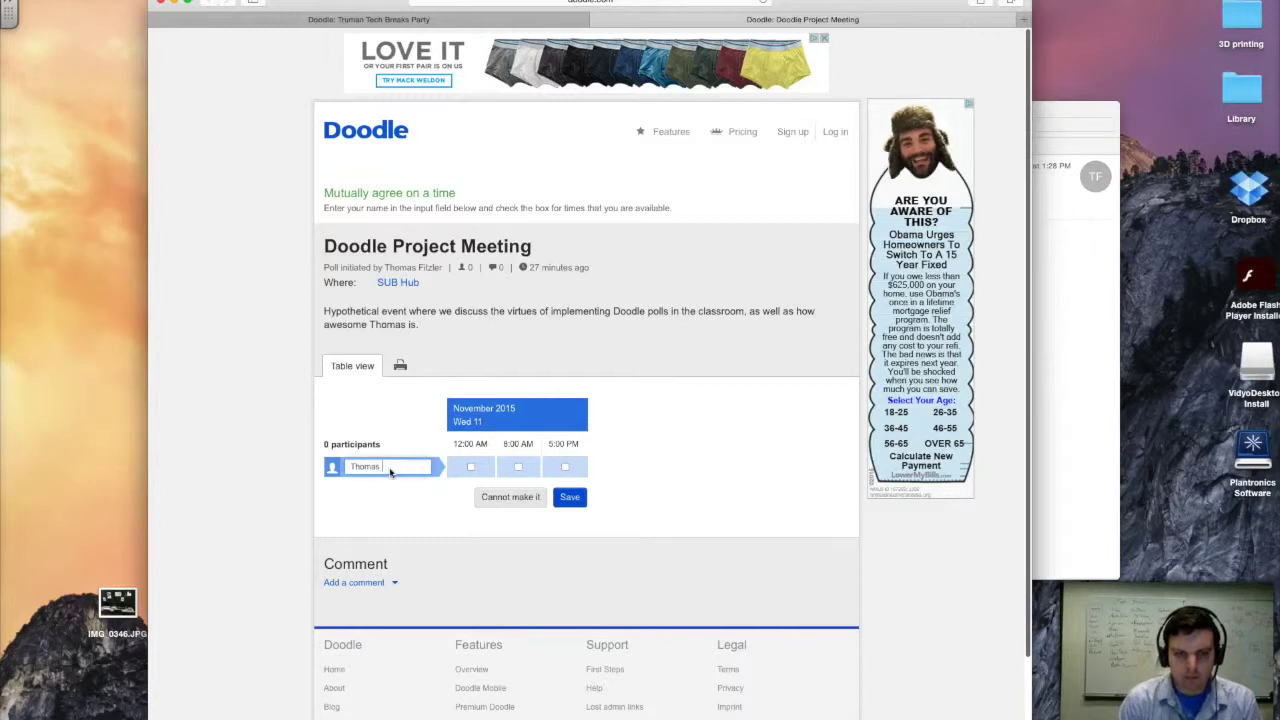
pyautogui.click(403, 453)
pyautogui.scroll(-1, 412, 420)
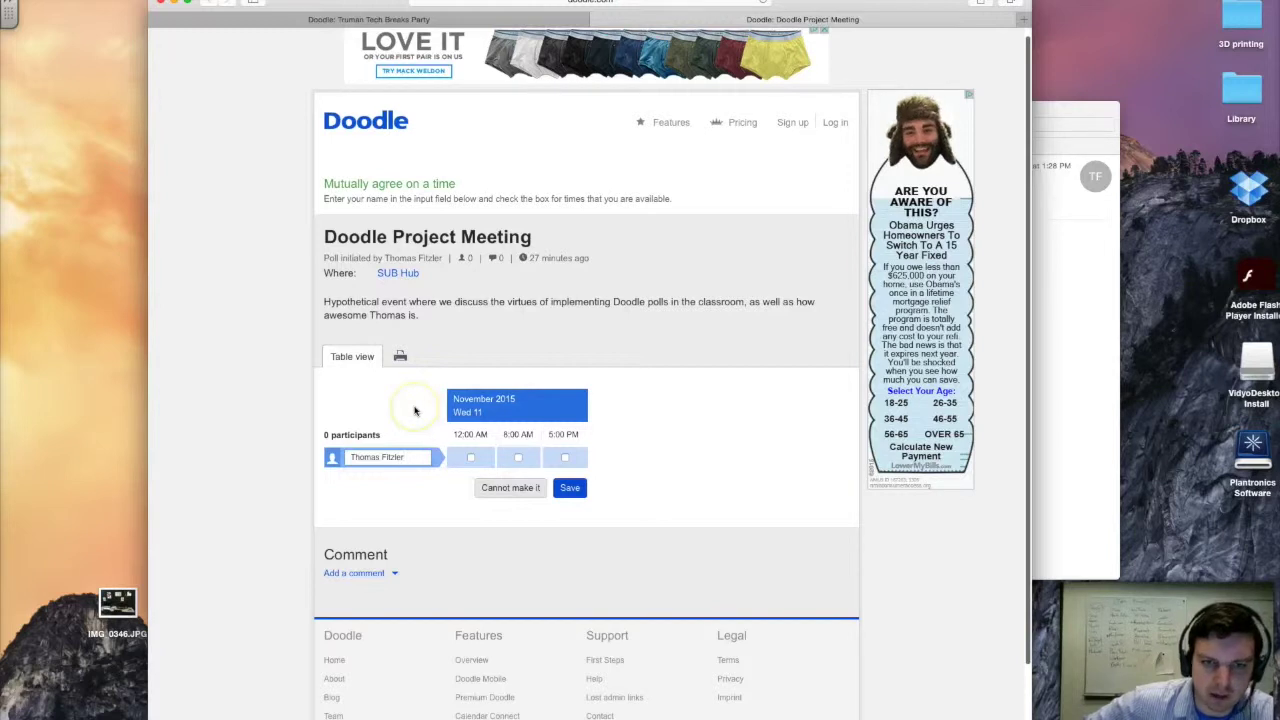
pyautogui.click(503, 456)
pyautogui.click(470, 457)
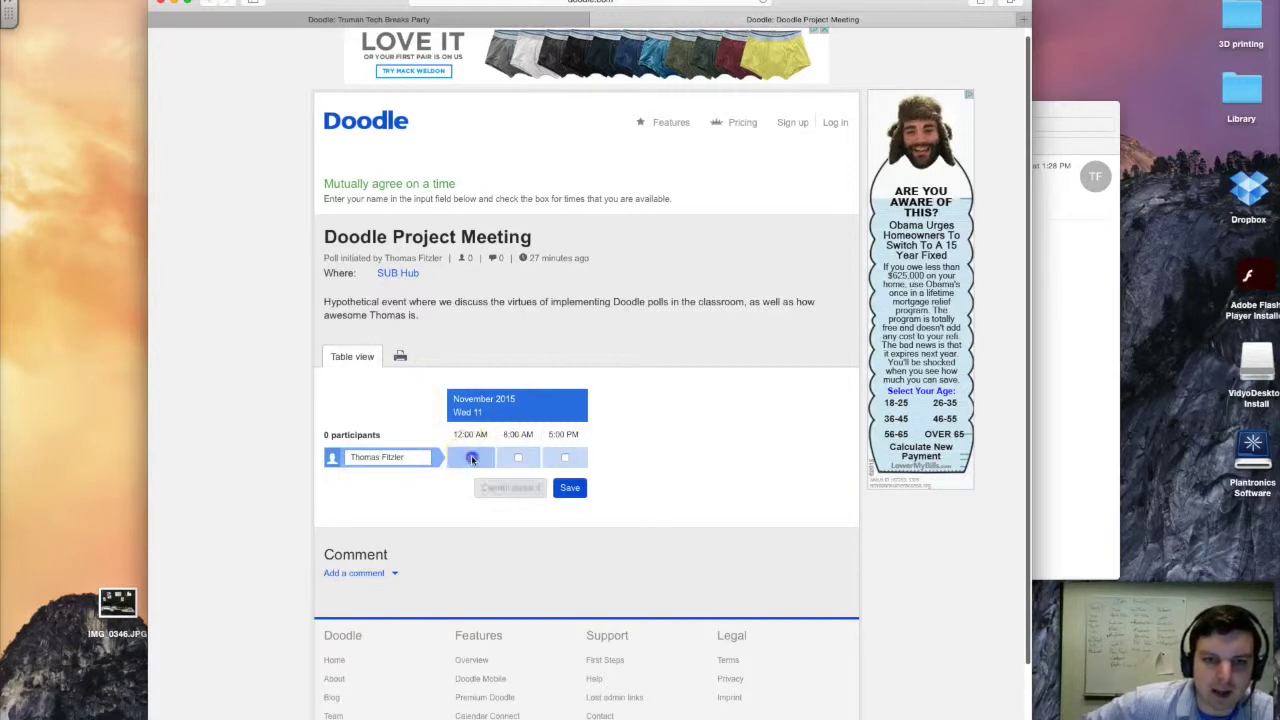
pyautogui.click(515, 459)
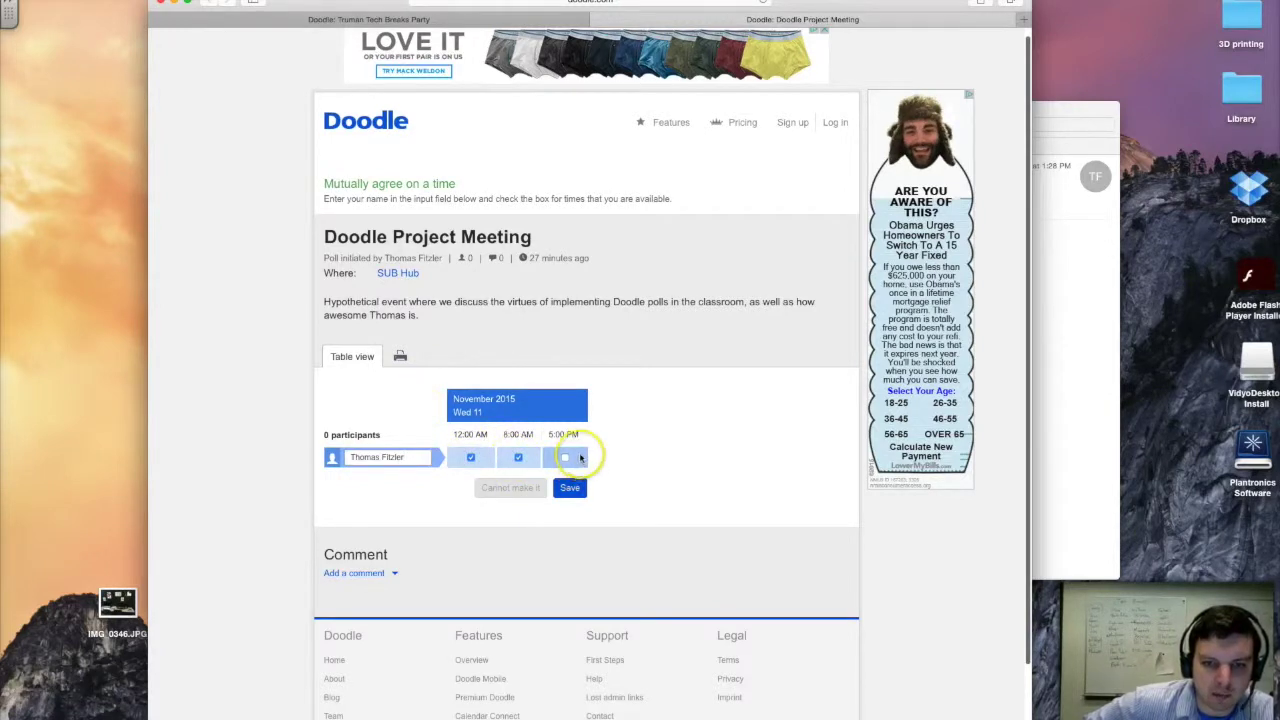
pyautogui.click(508, 495)
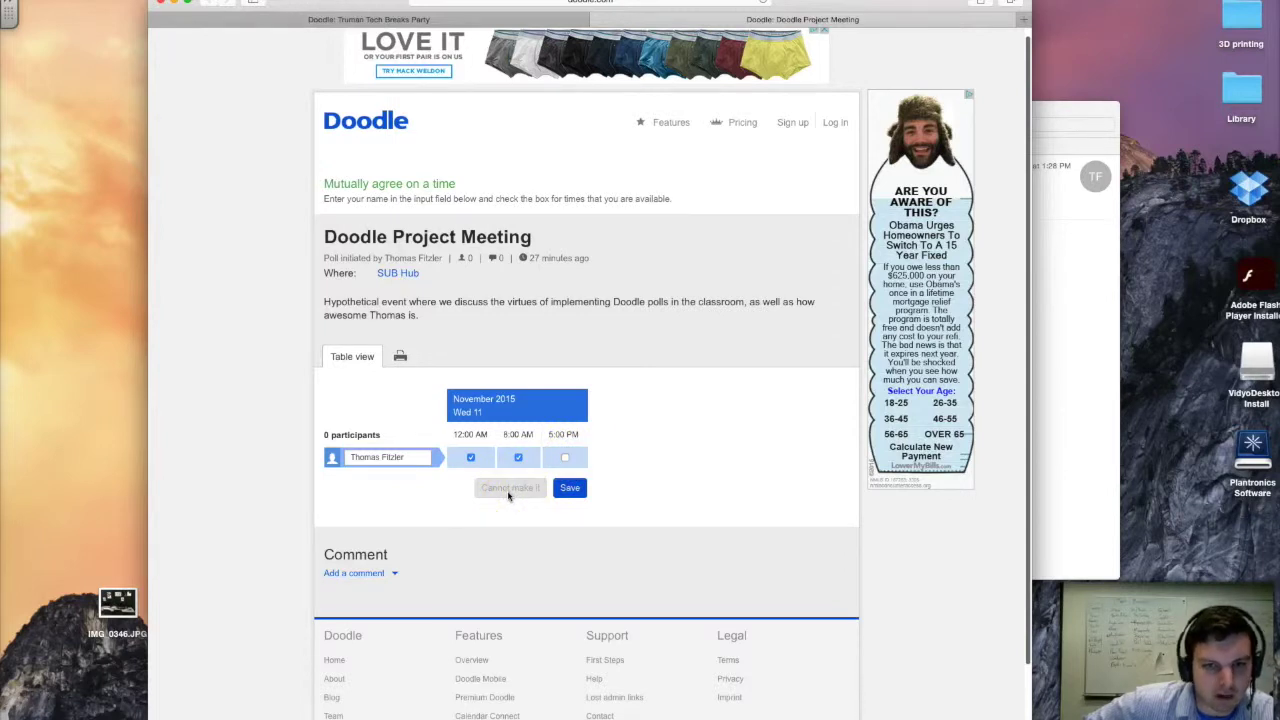
pyautogui.click(569, 490)
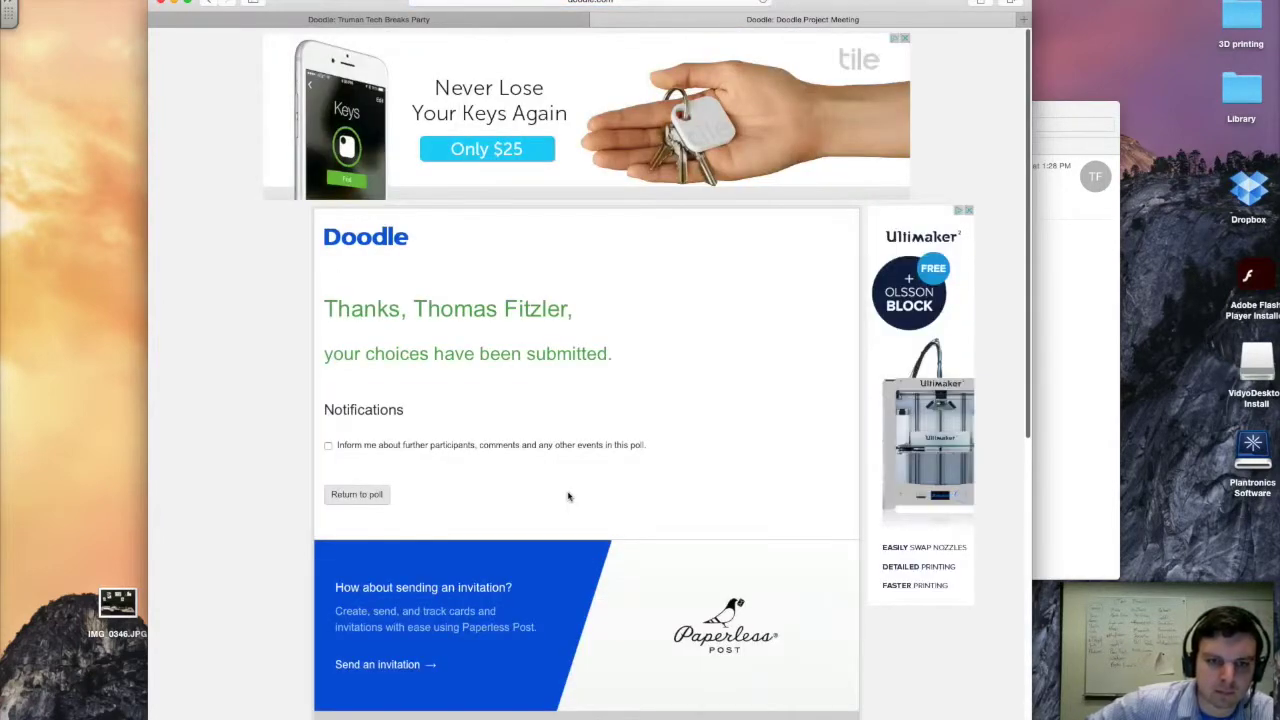
pyautogui.click(350, 494)
pyautogui.click(454, 494)
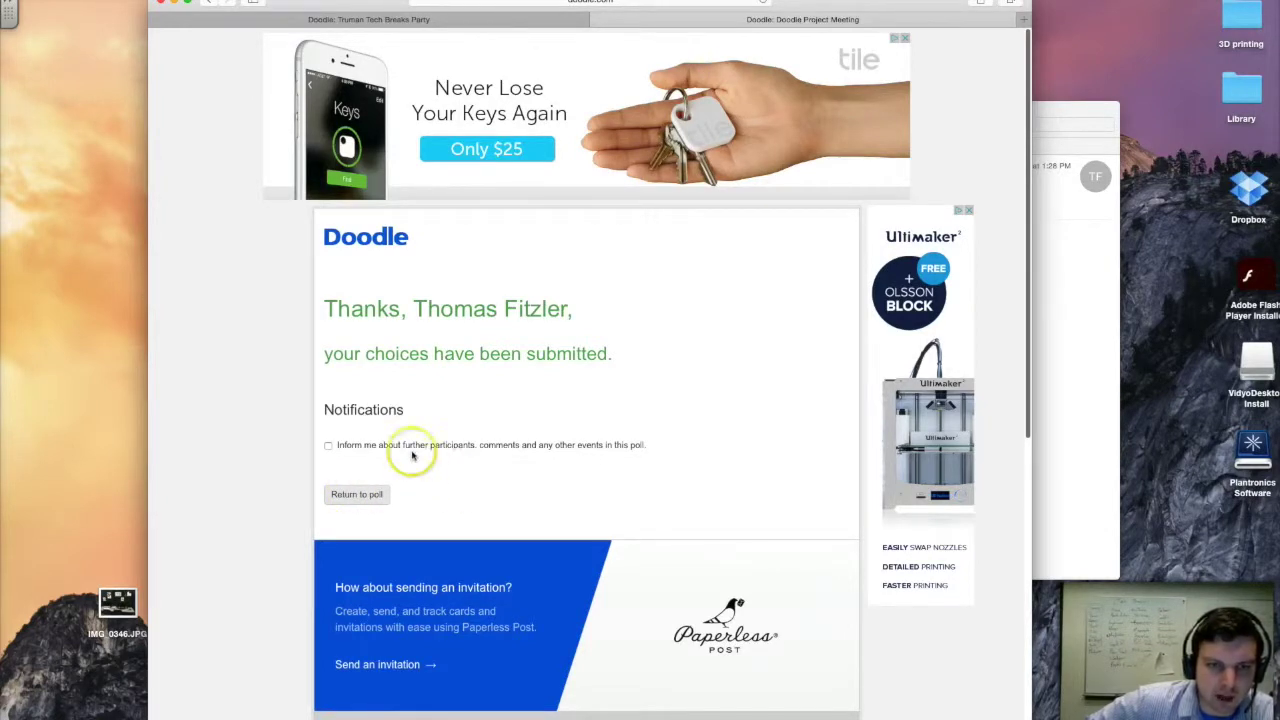
pyautogui.click(350, 444)
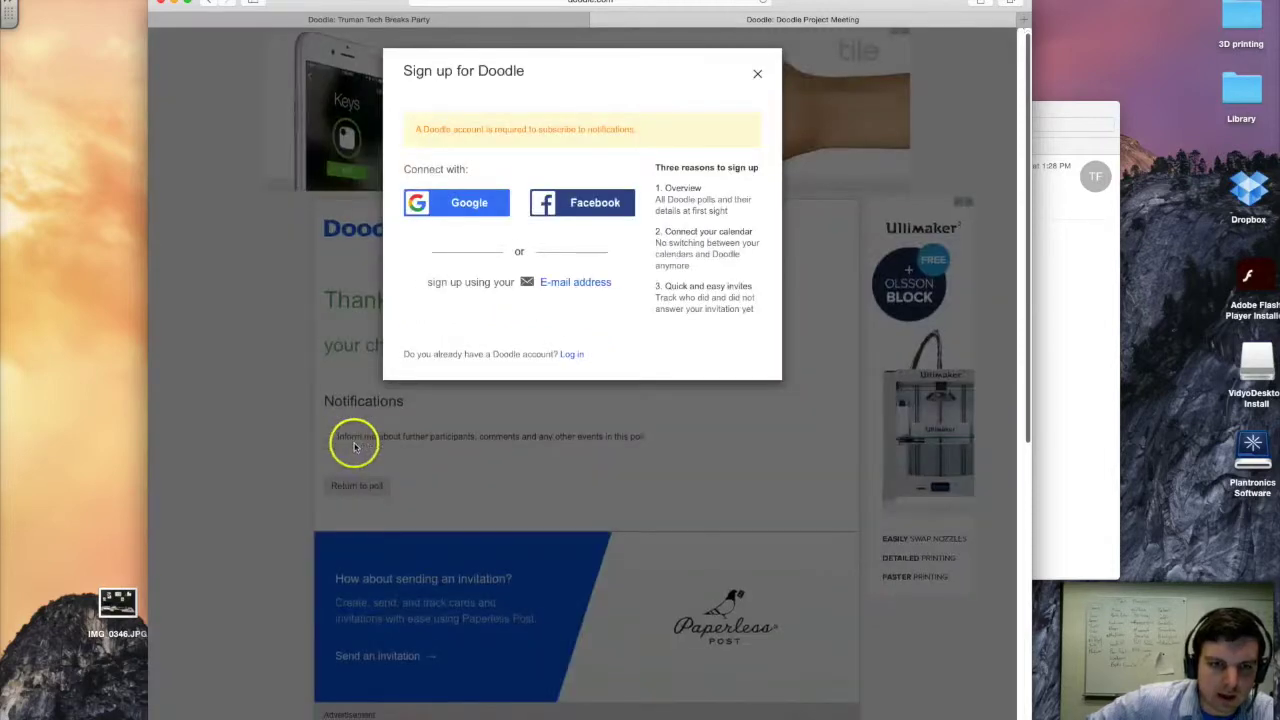
pyautogui.click(757, 74)
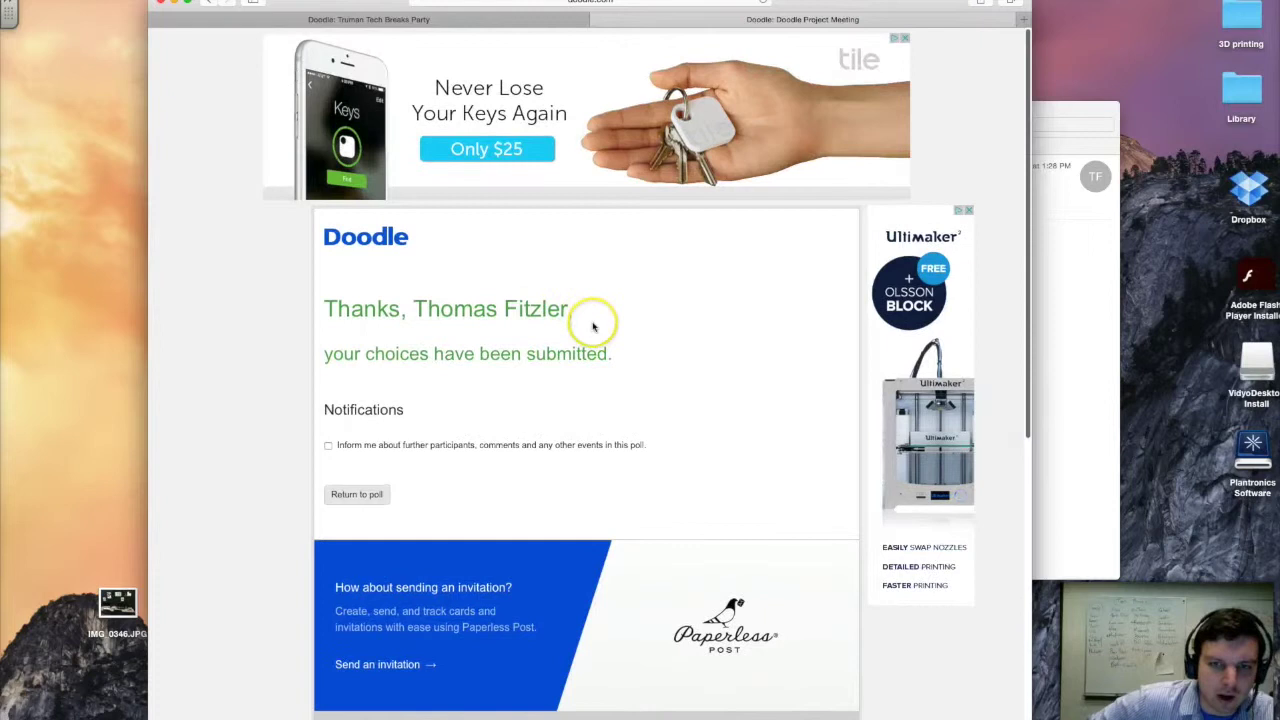